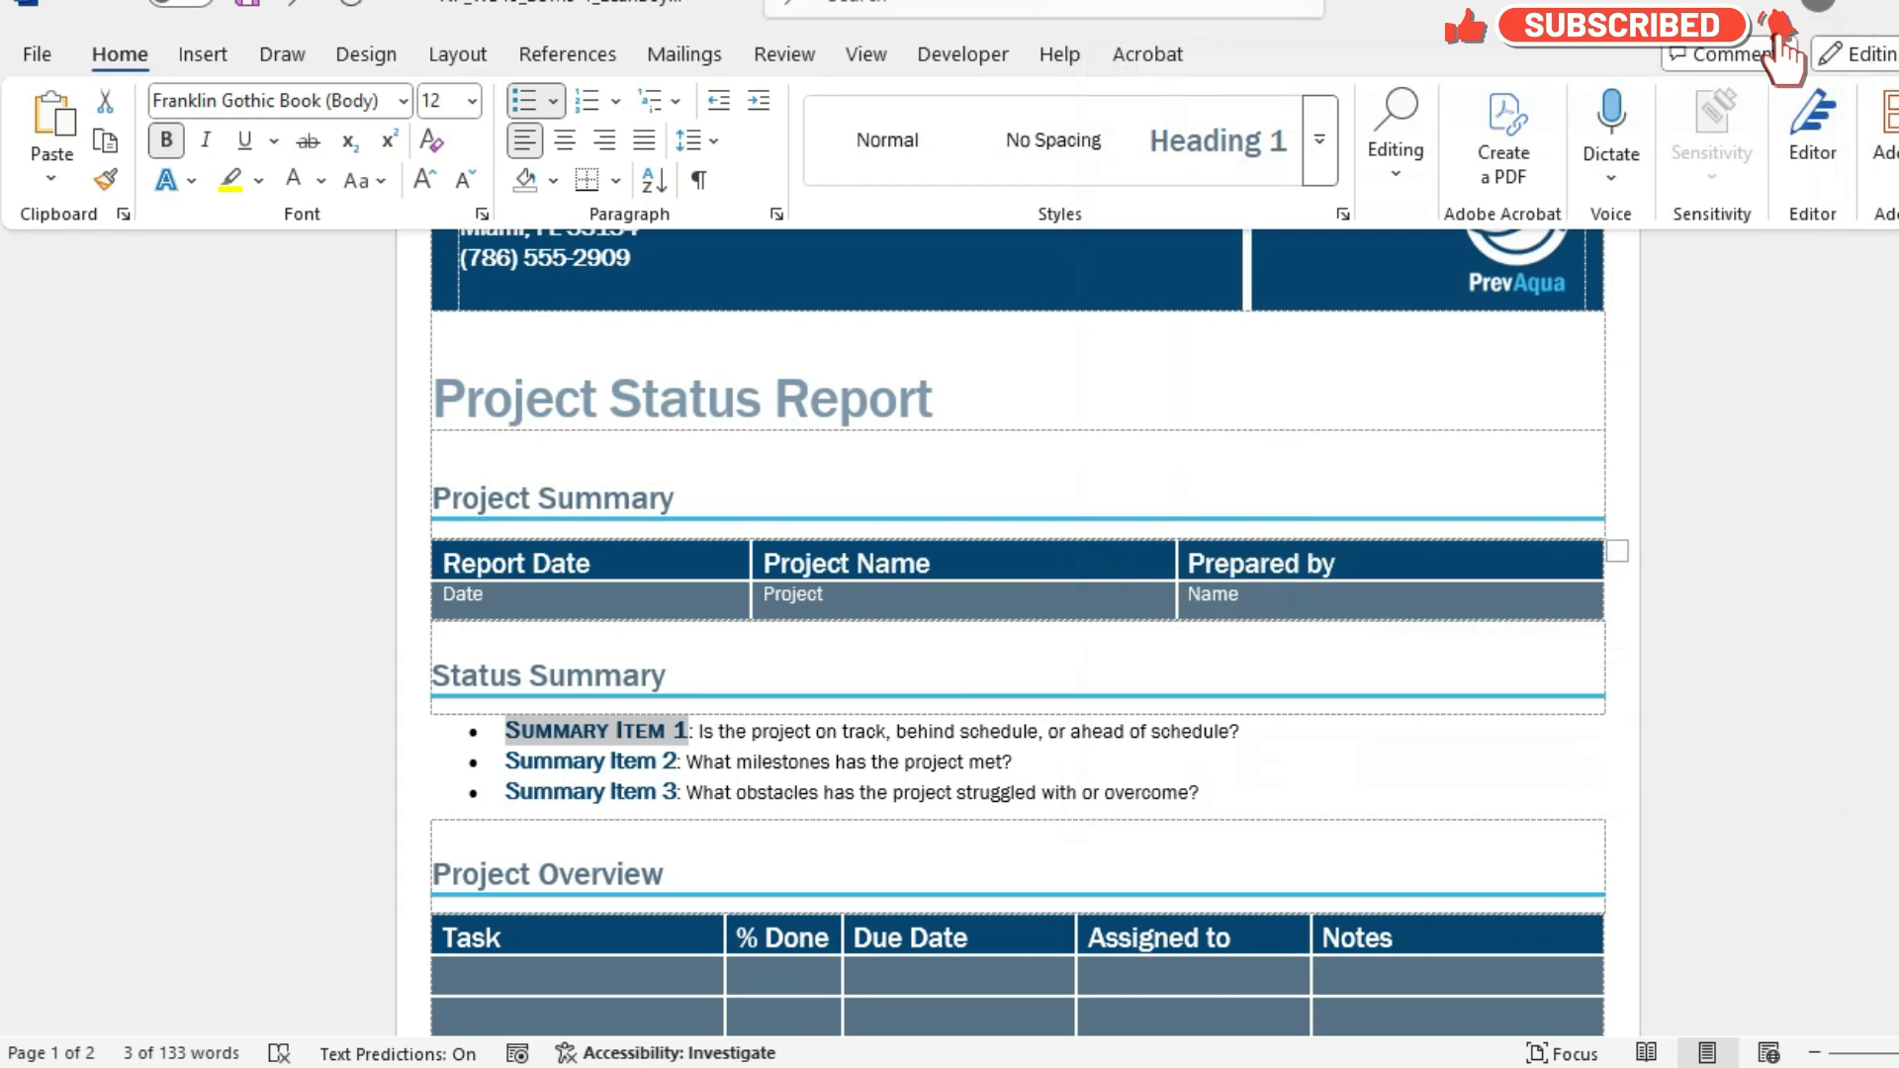
# Review the character spacing and font effects applied to the selected "Summary Item 1" text.
pyautogui.hotkey('ctrl', 'd')
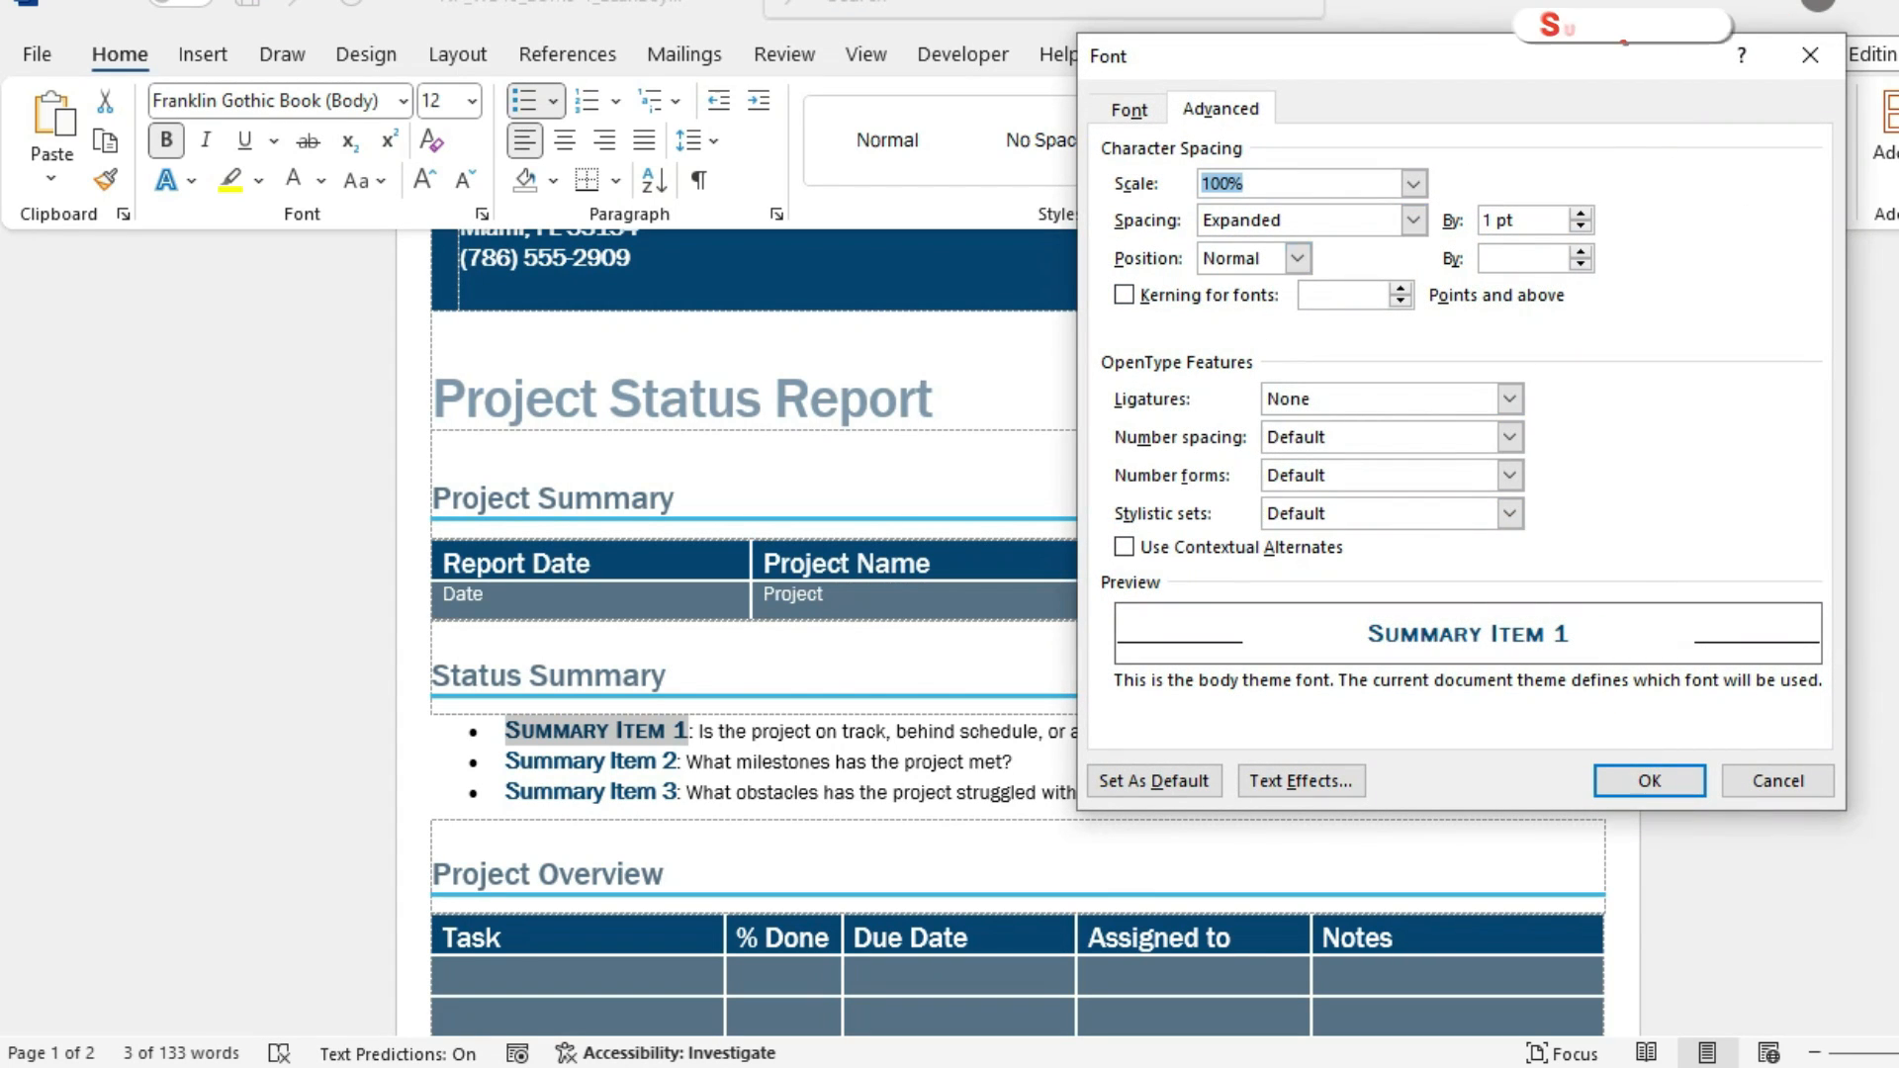
pyautogui.click(1129, 110)
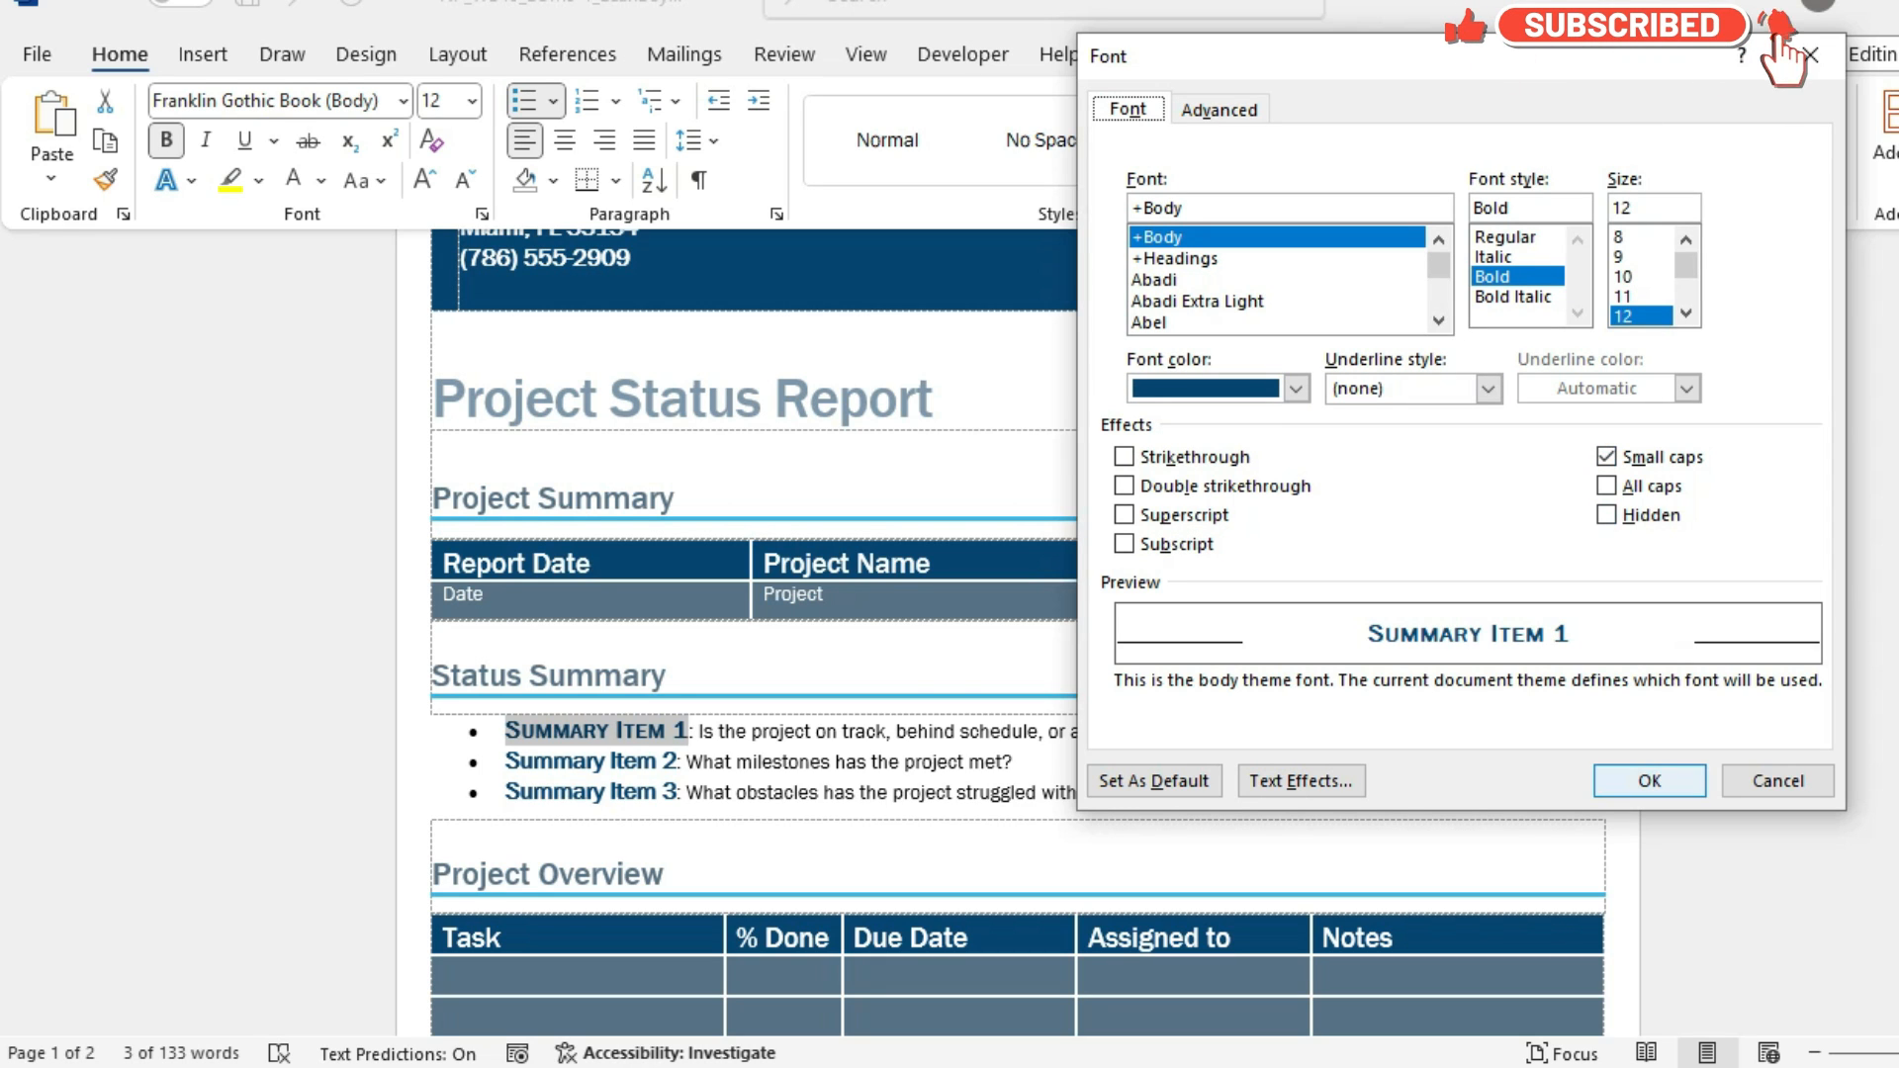
pyautogui.click(1649, 781)
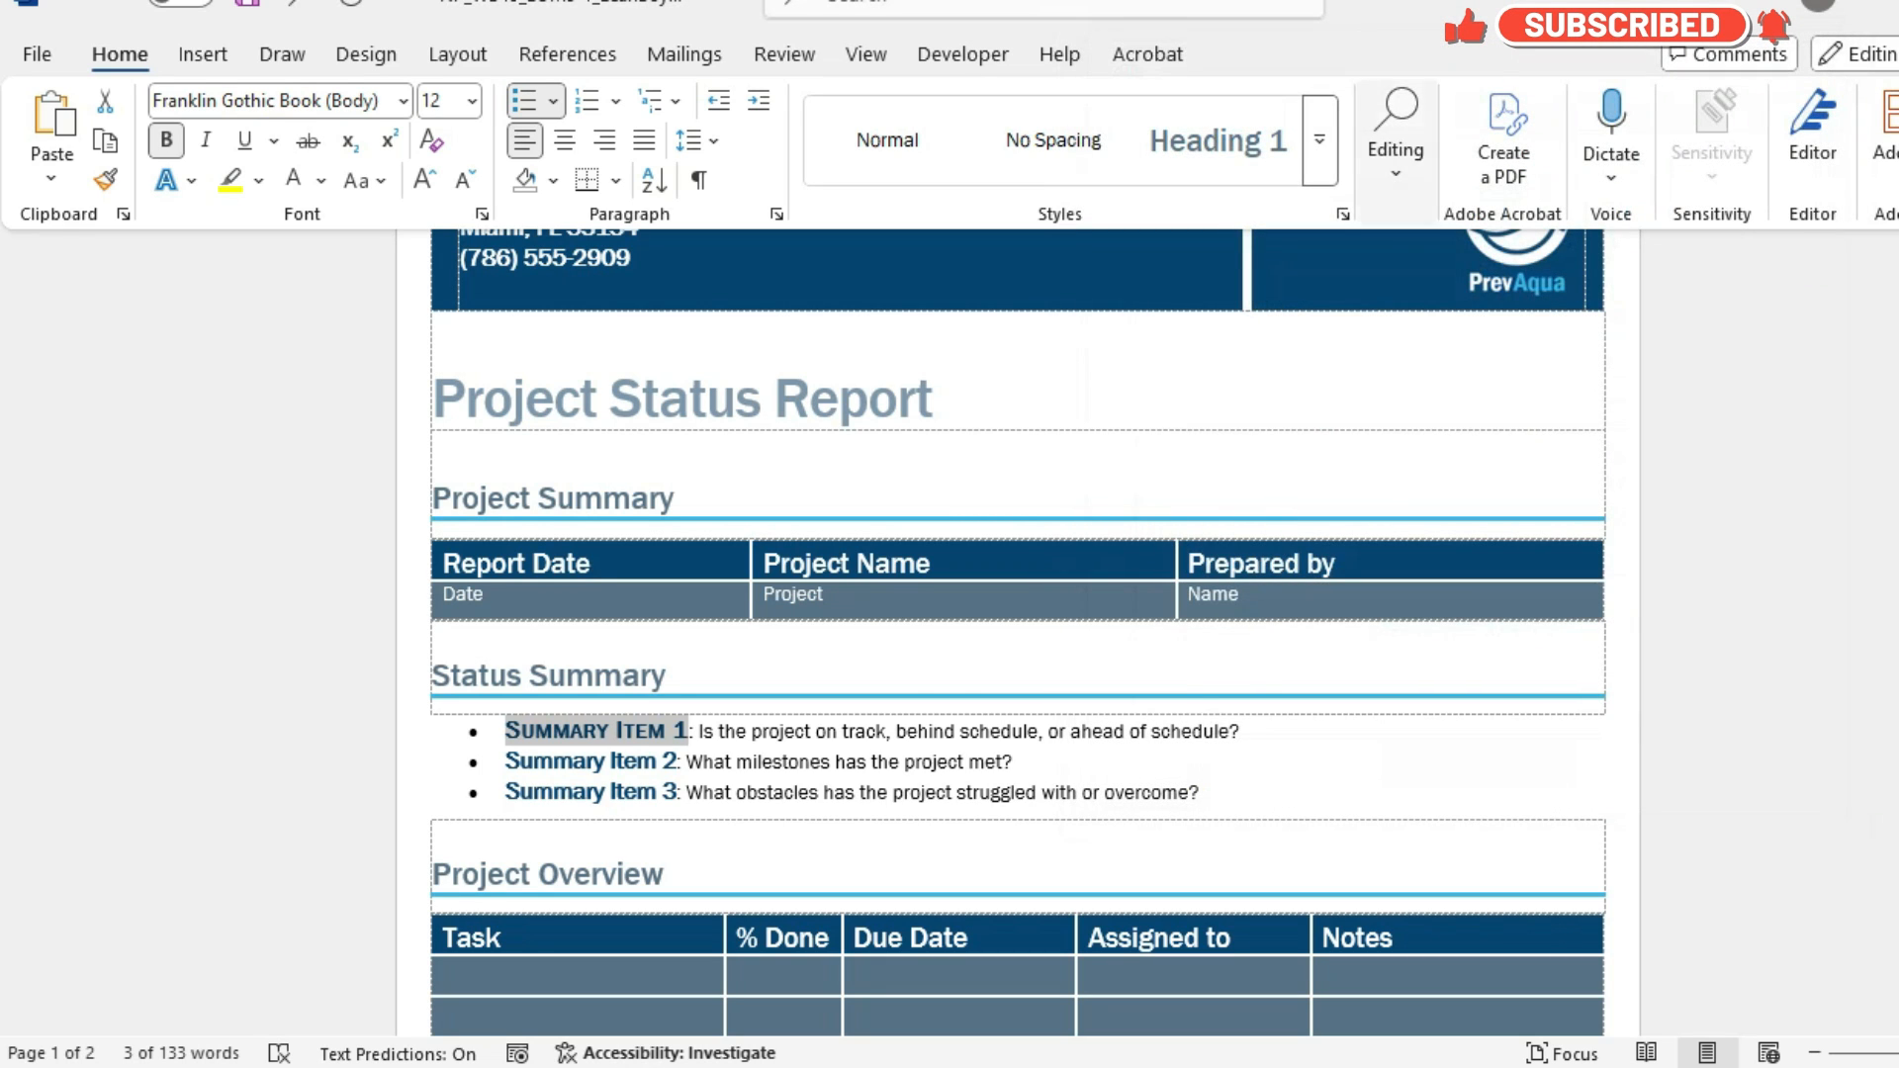
# Create a character style named Summary from the formatting of the "Summary Item 1" text.
pyautogui.click(1319, 139)
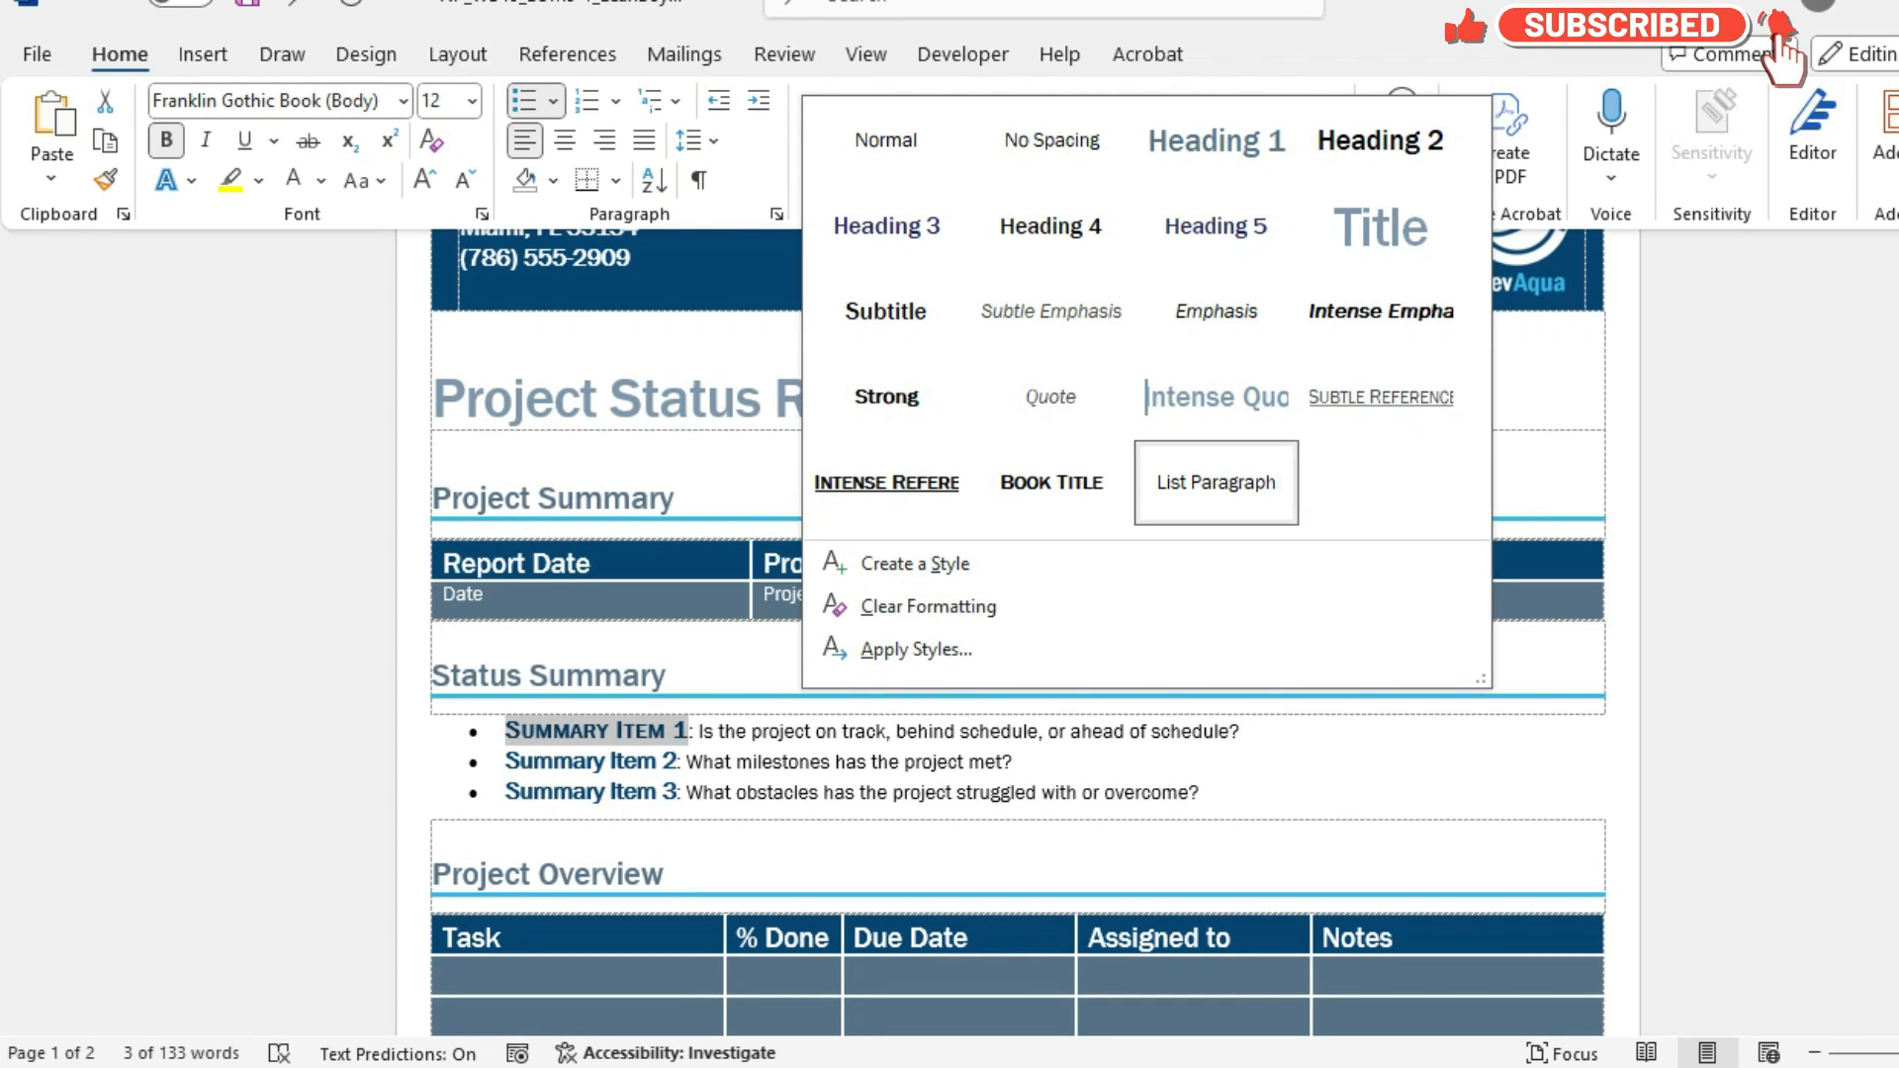
pyautogui.click(915, 563)
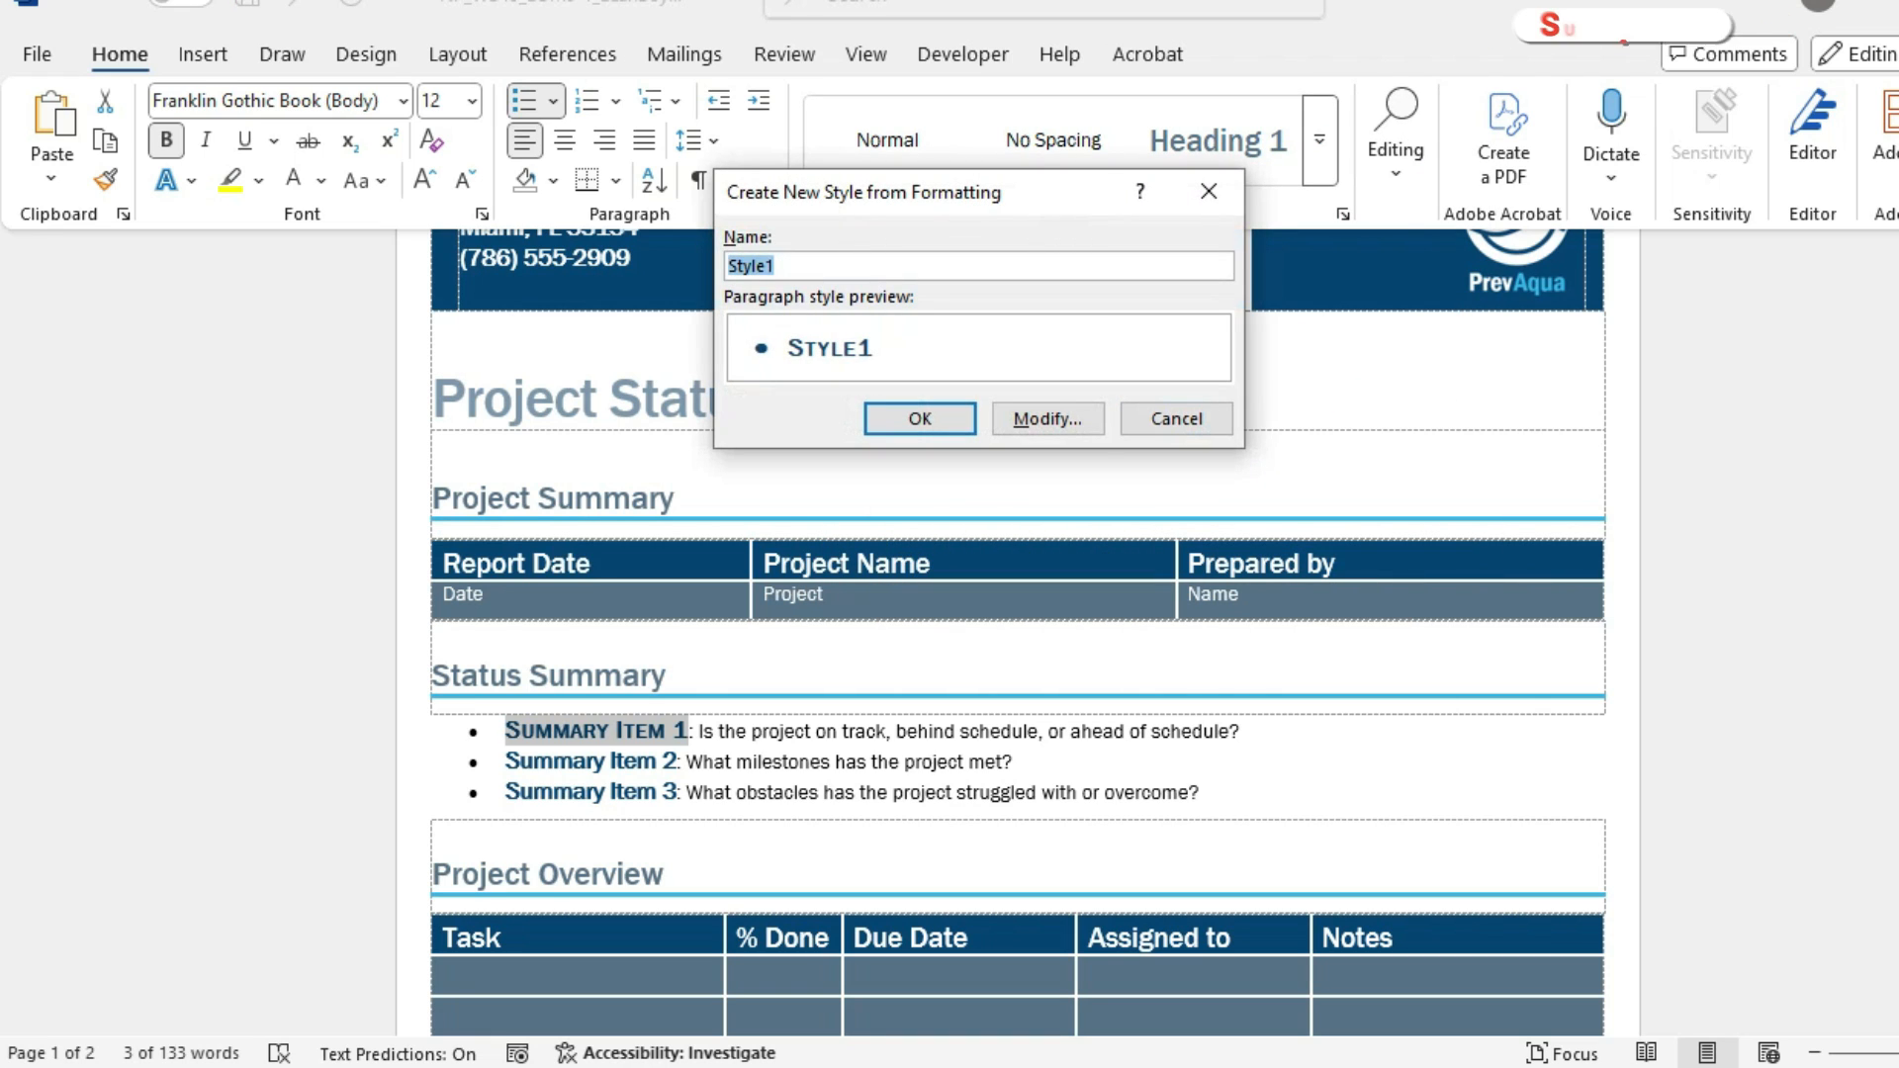
pyautogui.write('Summary')
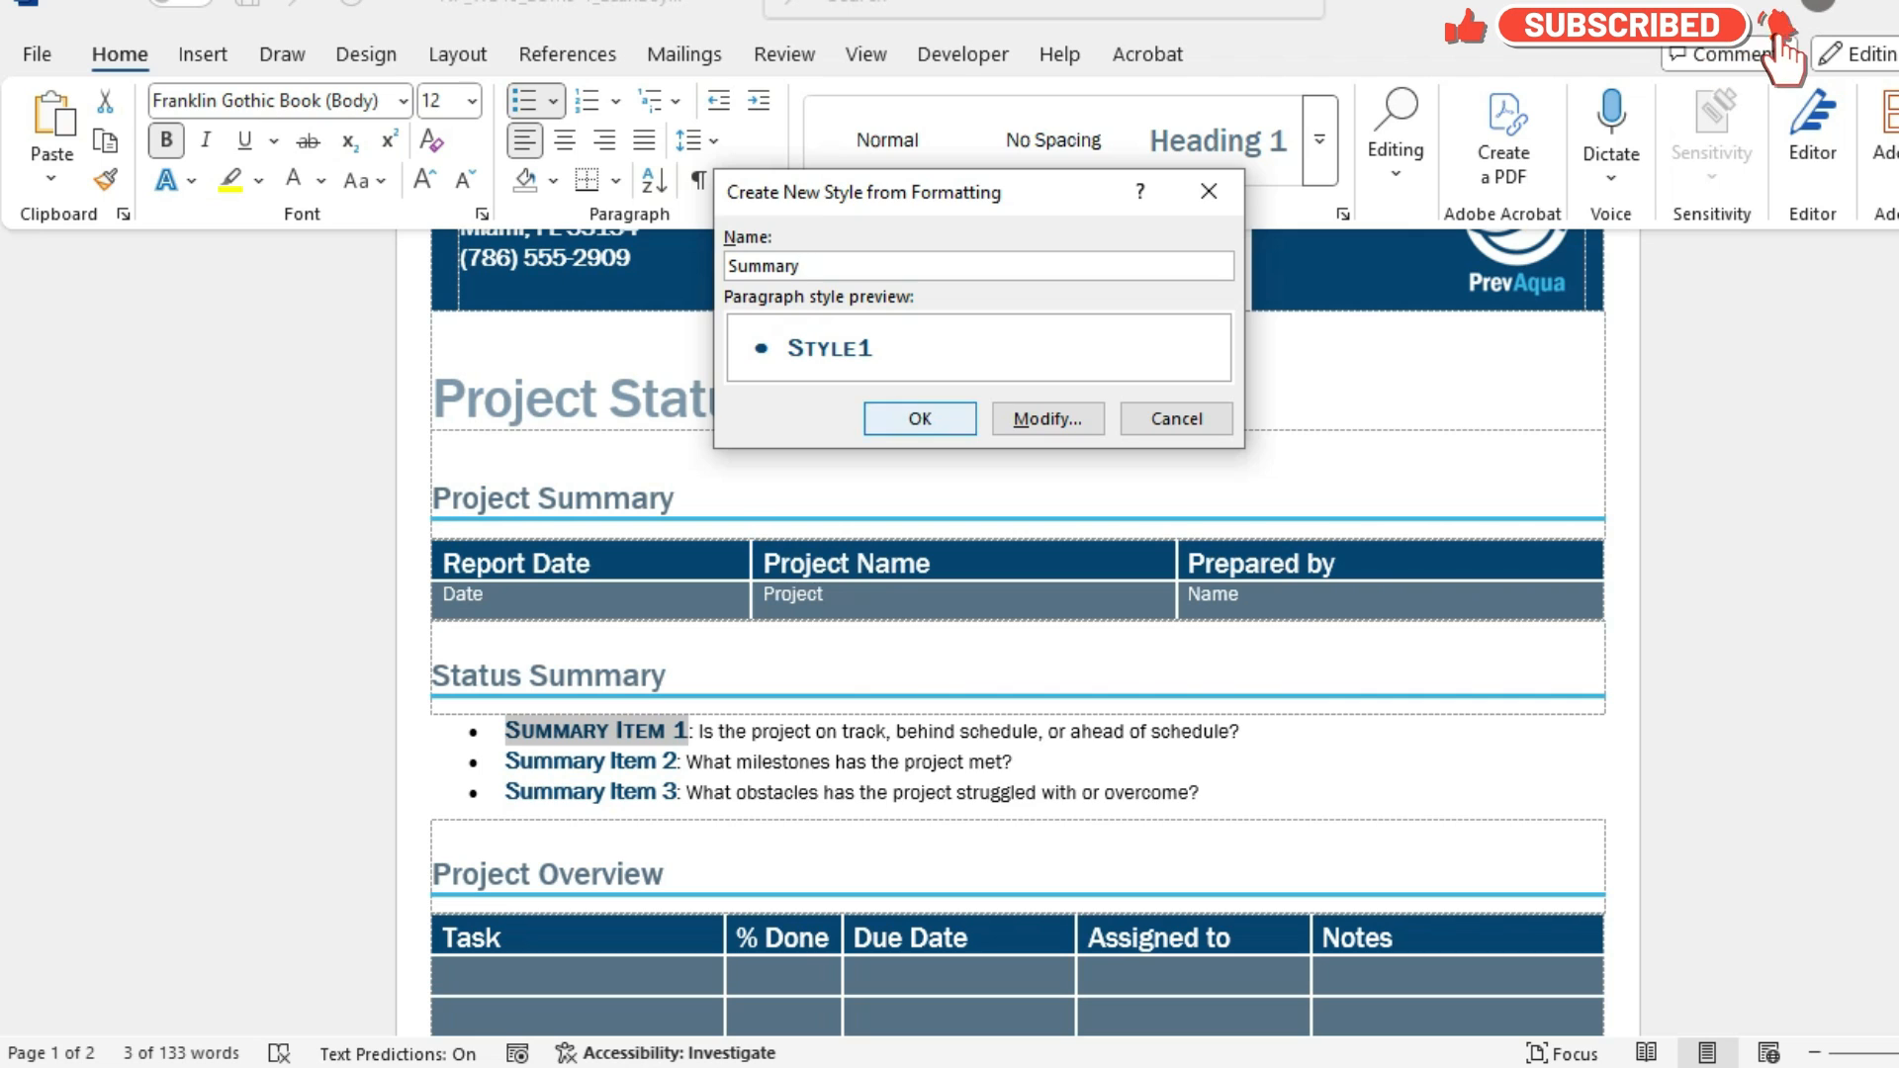
pyautogui.click(1047, 418)
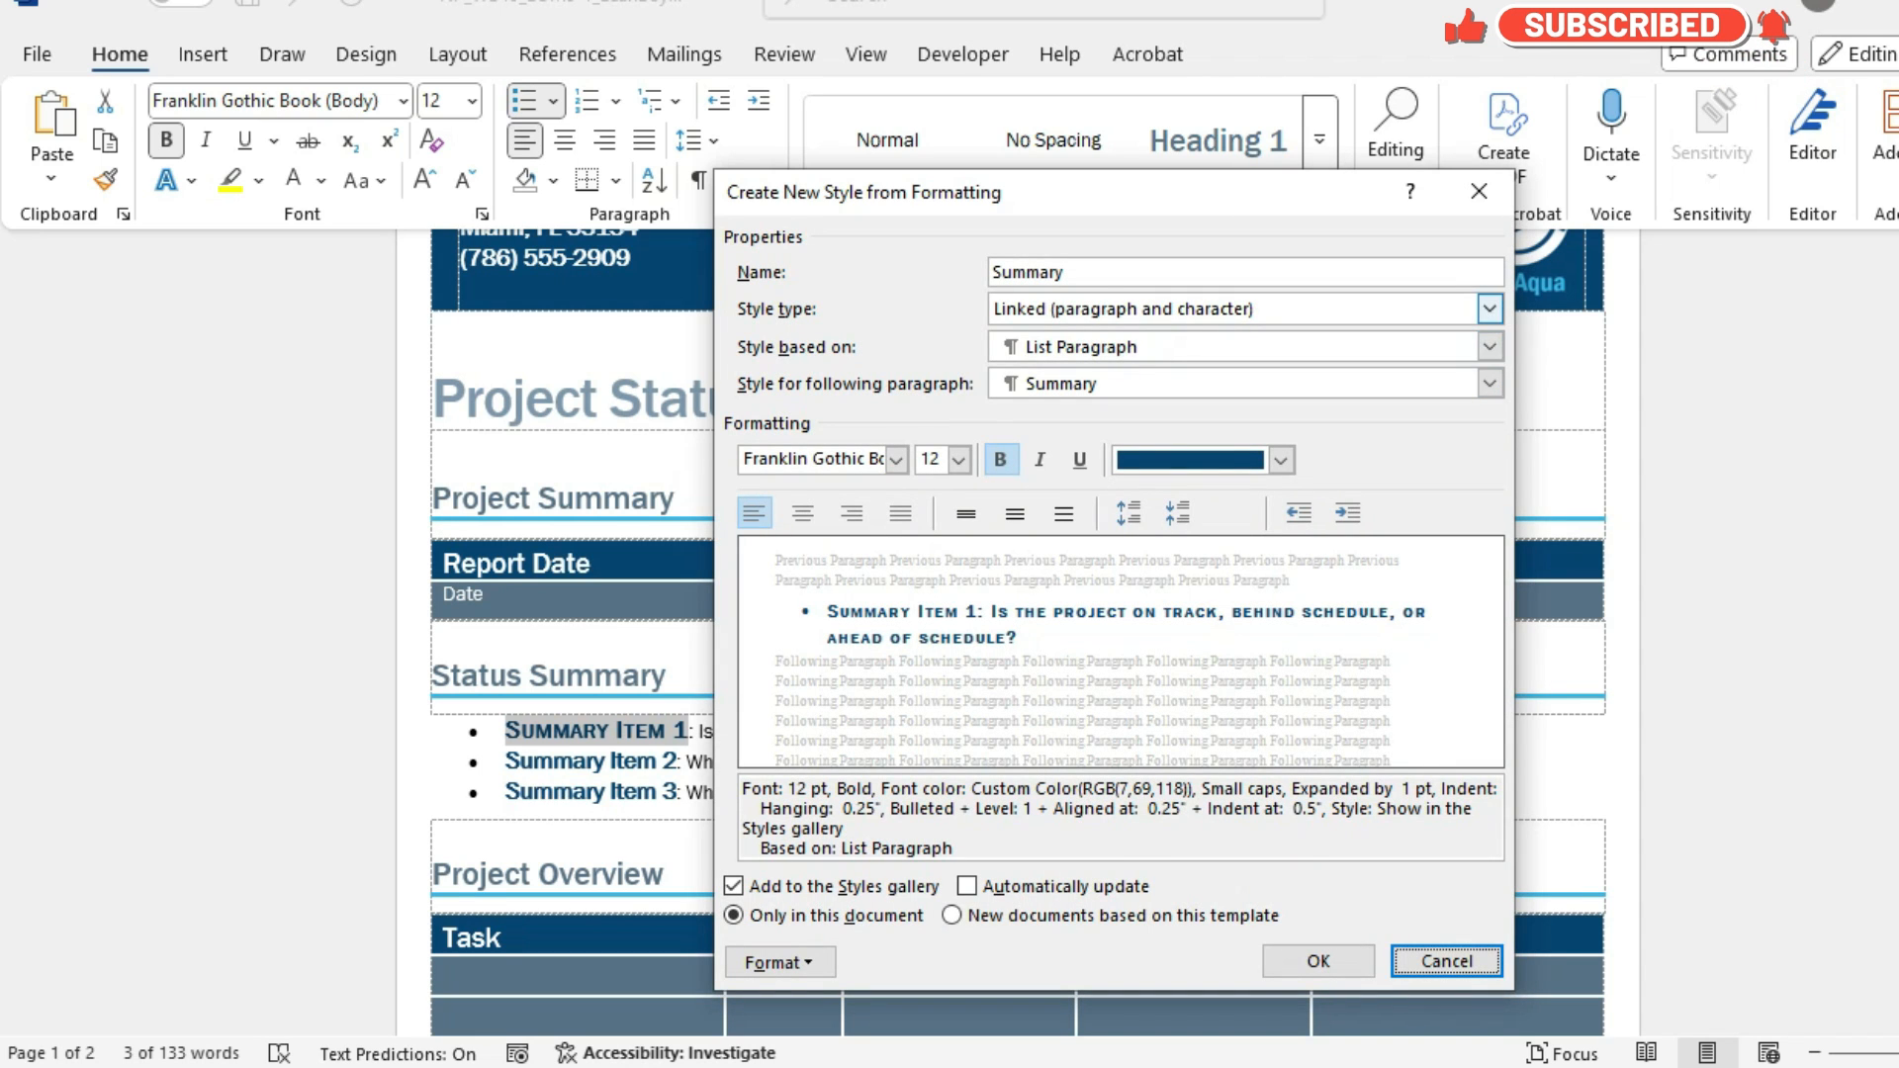
pyautogui.click(1490, 309)
pyautogui.click(1483, 354)
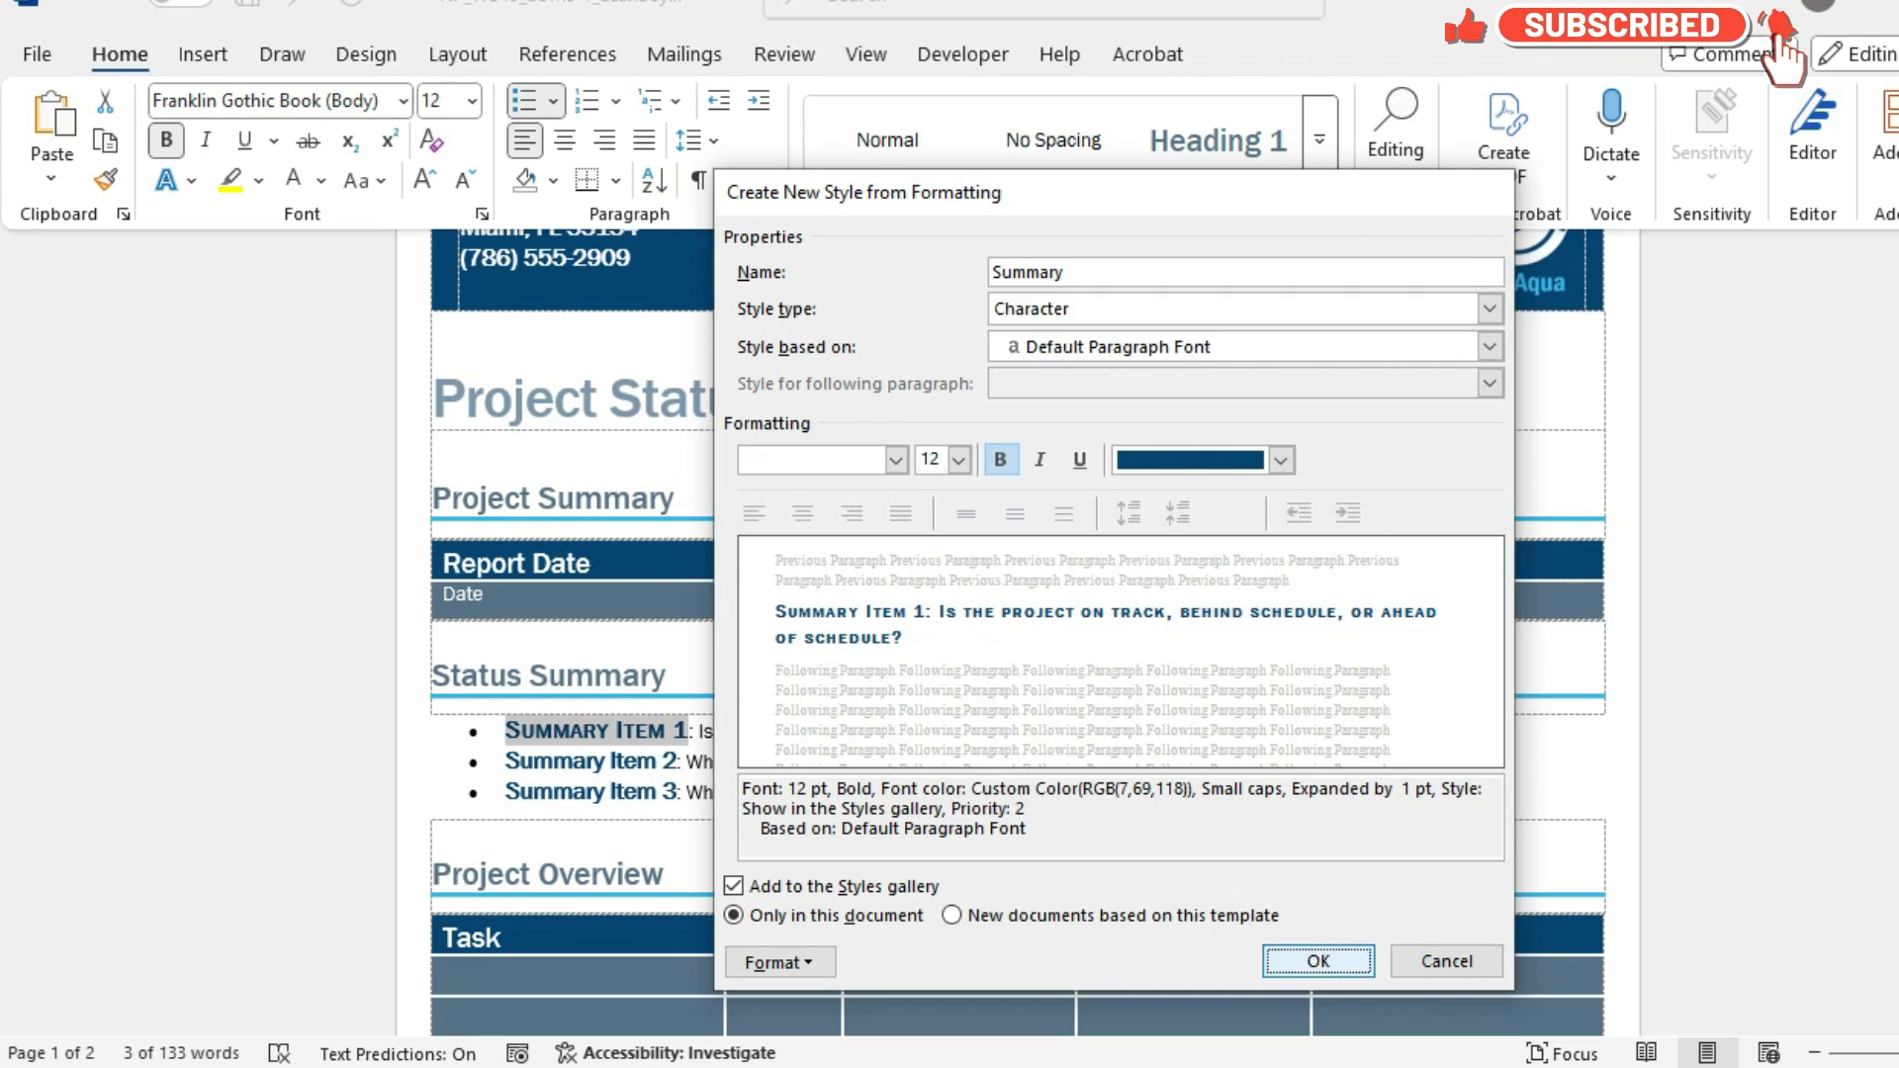
pyautogui.press('Return')
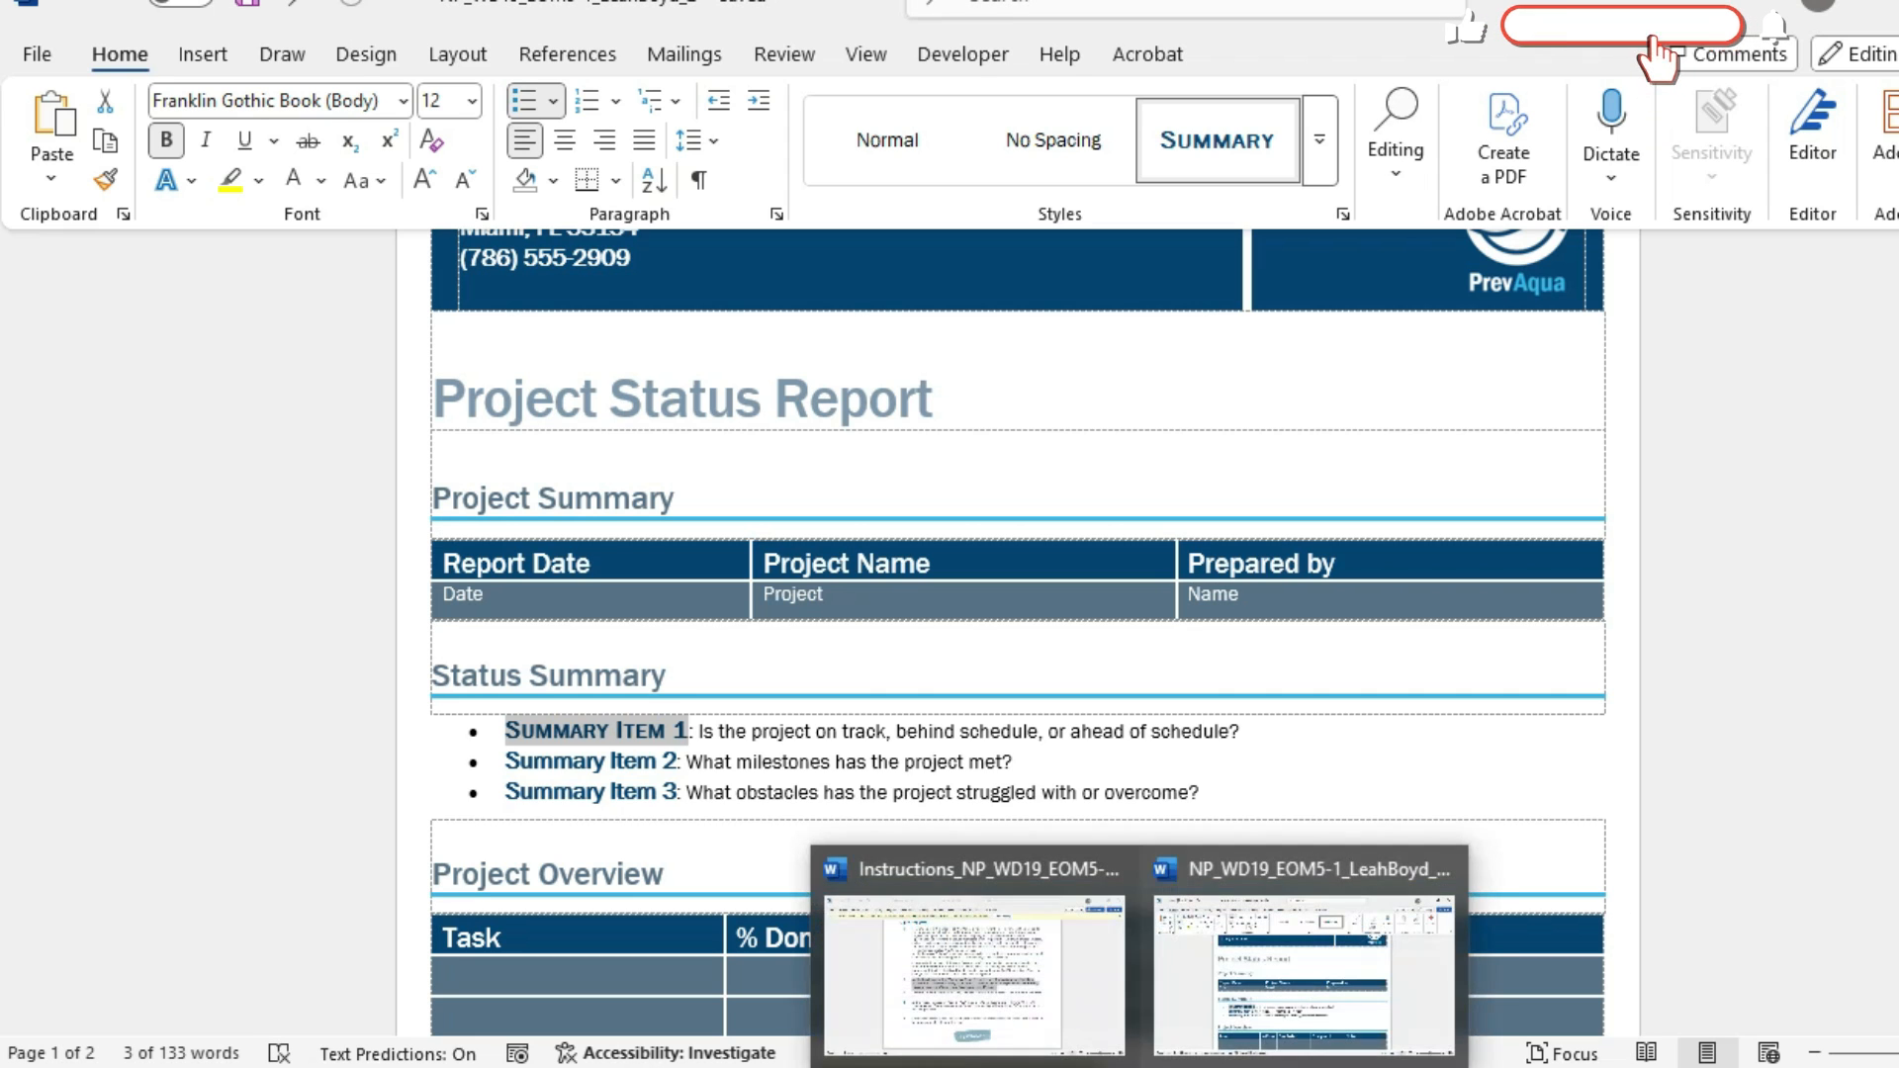
# Consult project step 4 in the instructions document, and apply the Summary style to "Summary Item 2" and "Summary Item 3" in the report.
pyautogui.click(979, 930)
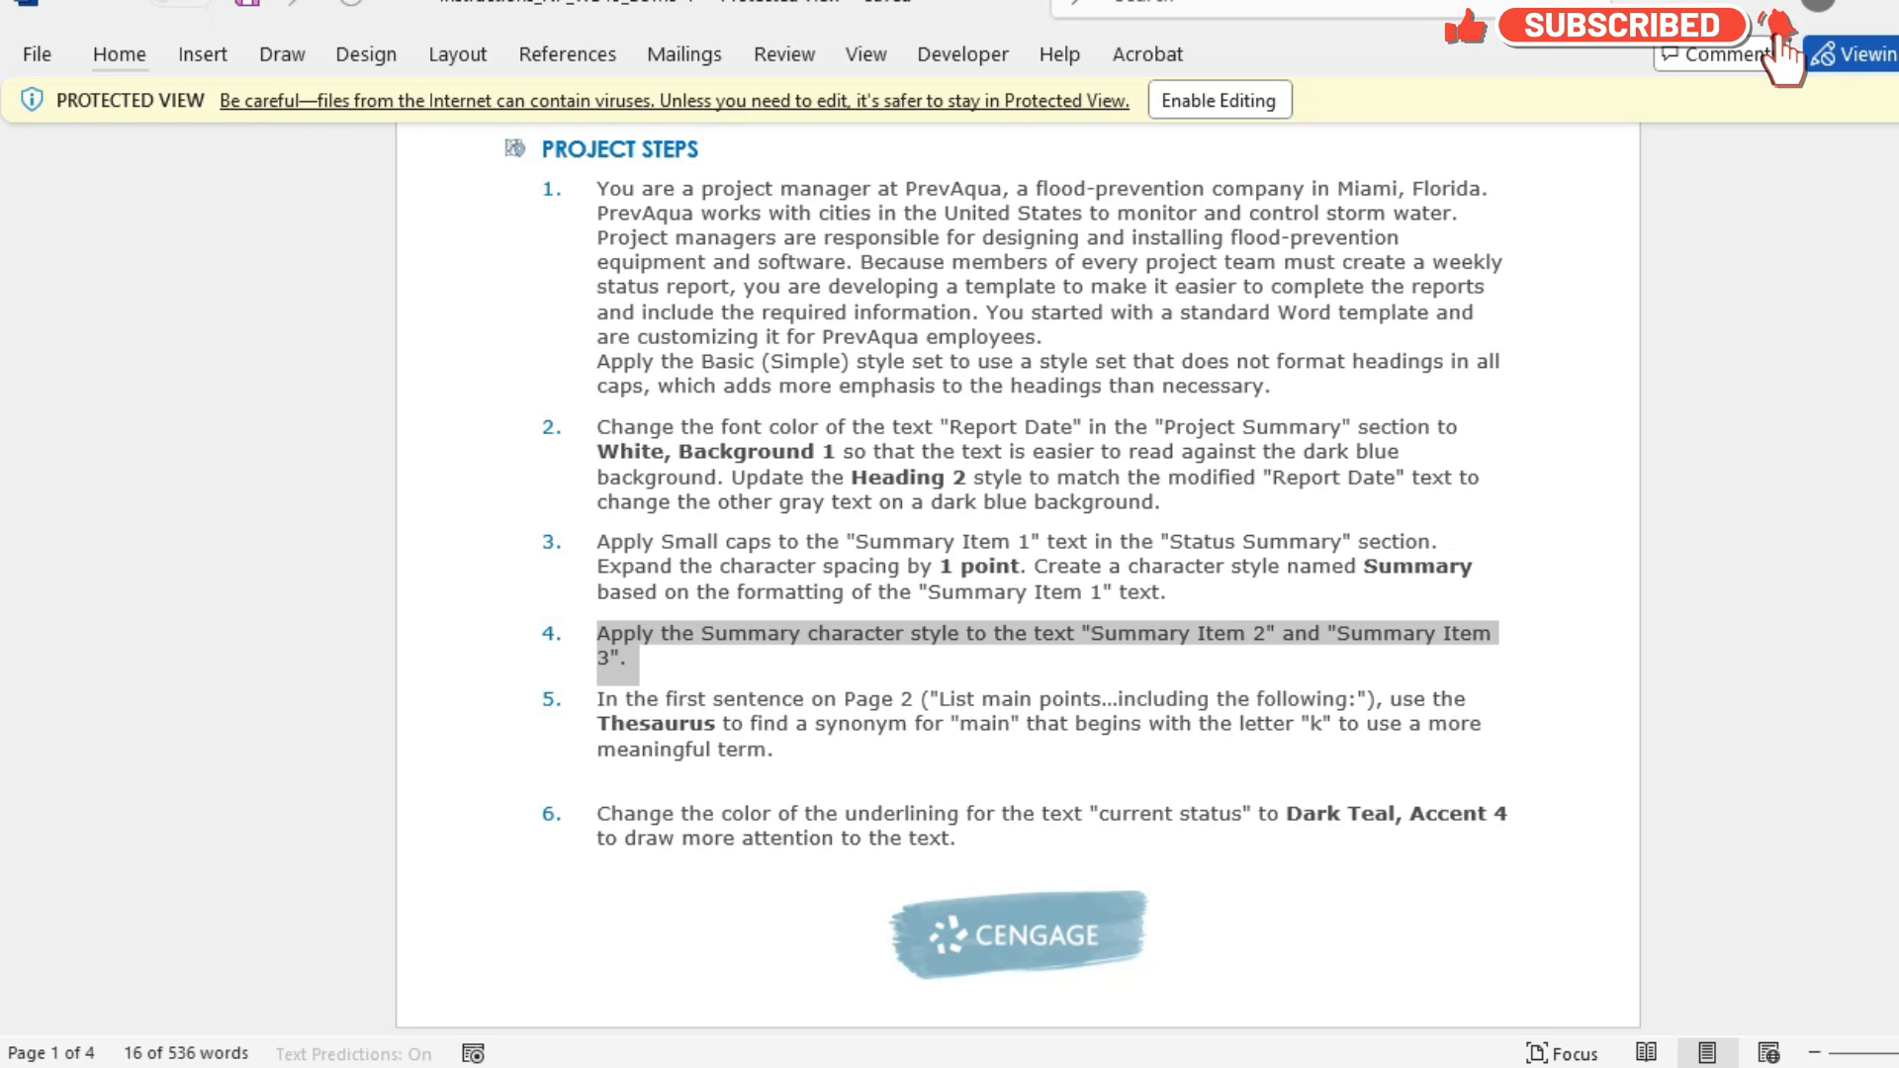
pyautogui.press('Left')
pyautogui.press('alt')
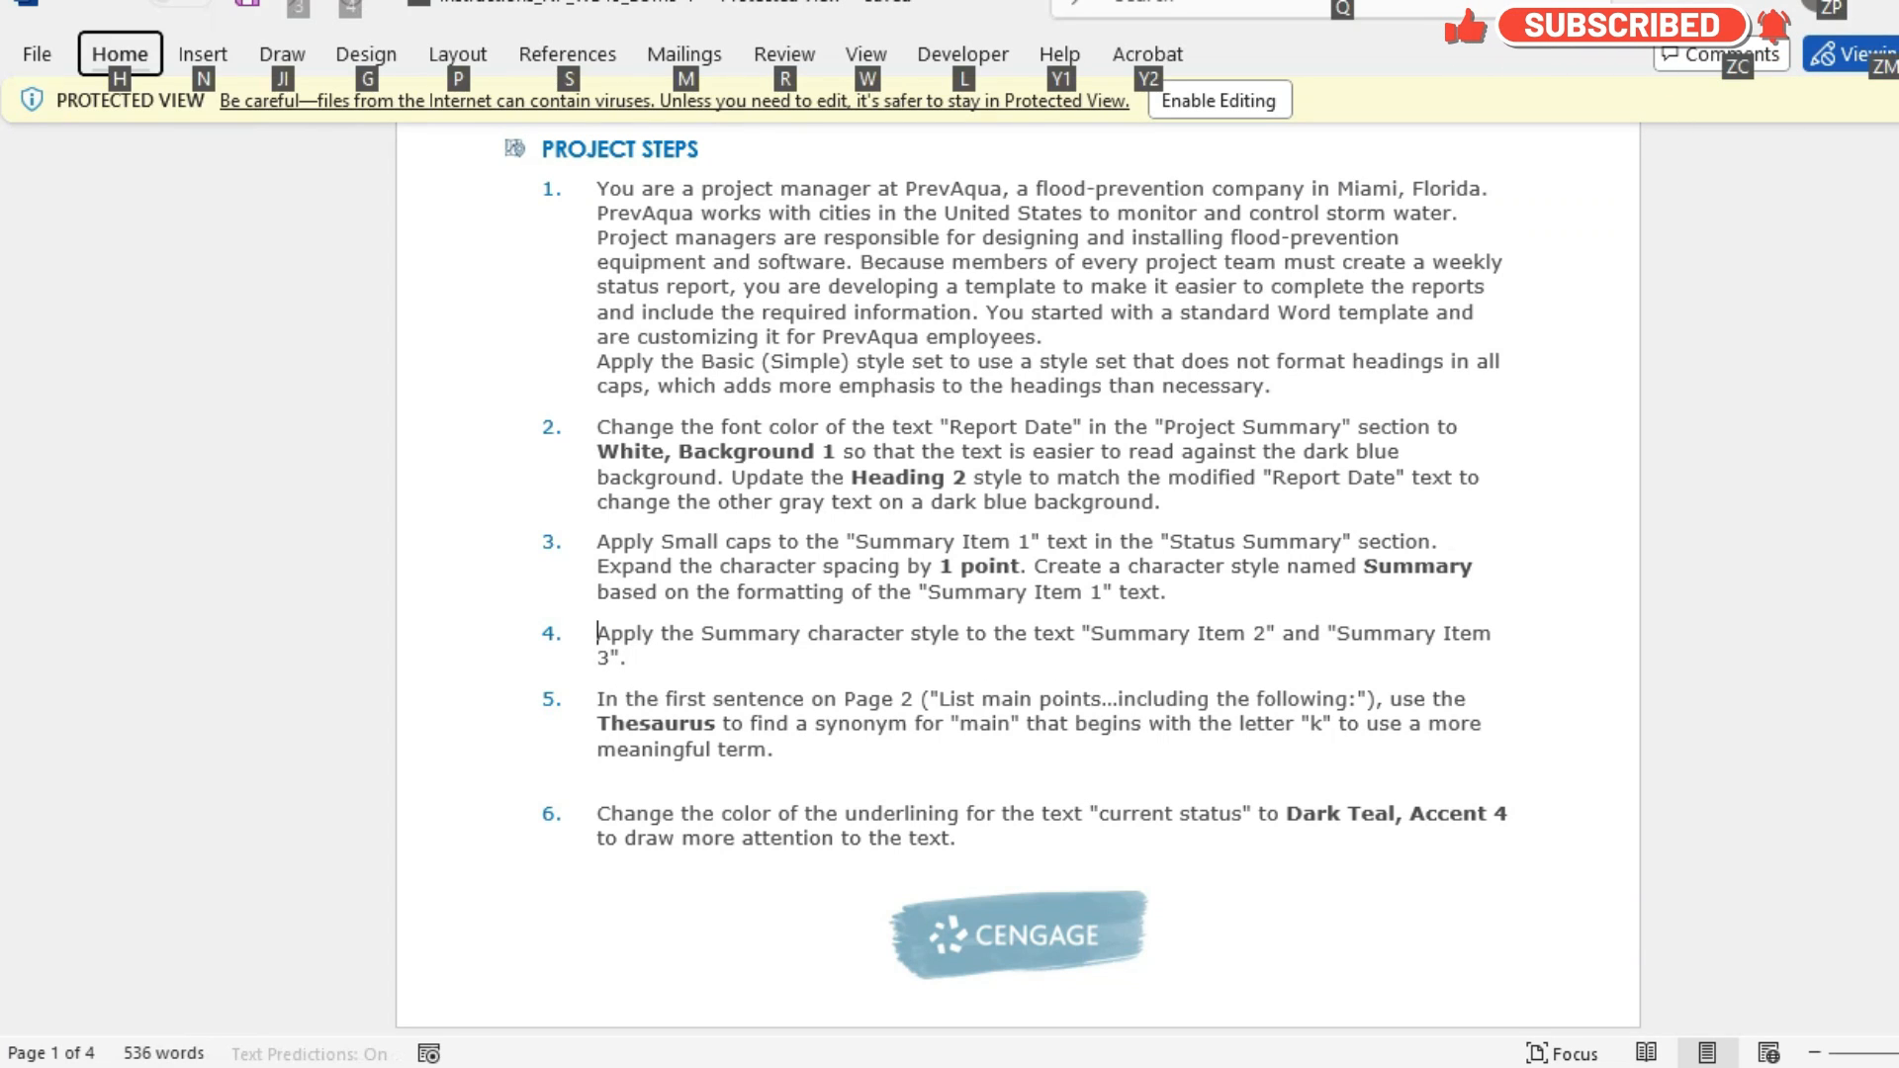
pyautogui.hotkey('ctrl', 'shift', 'Down')
pyautogui.click(1140, 1066)
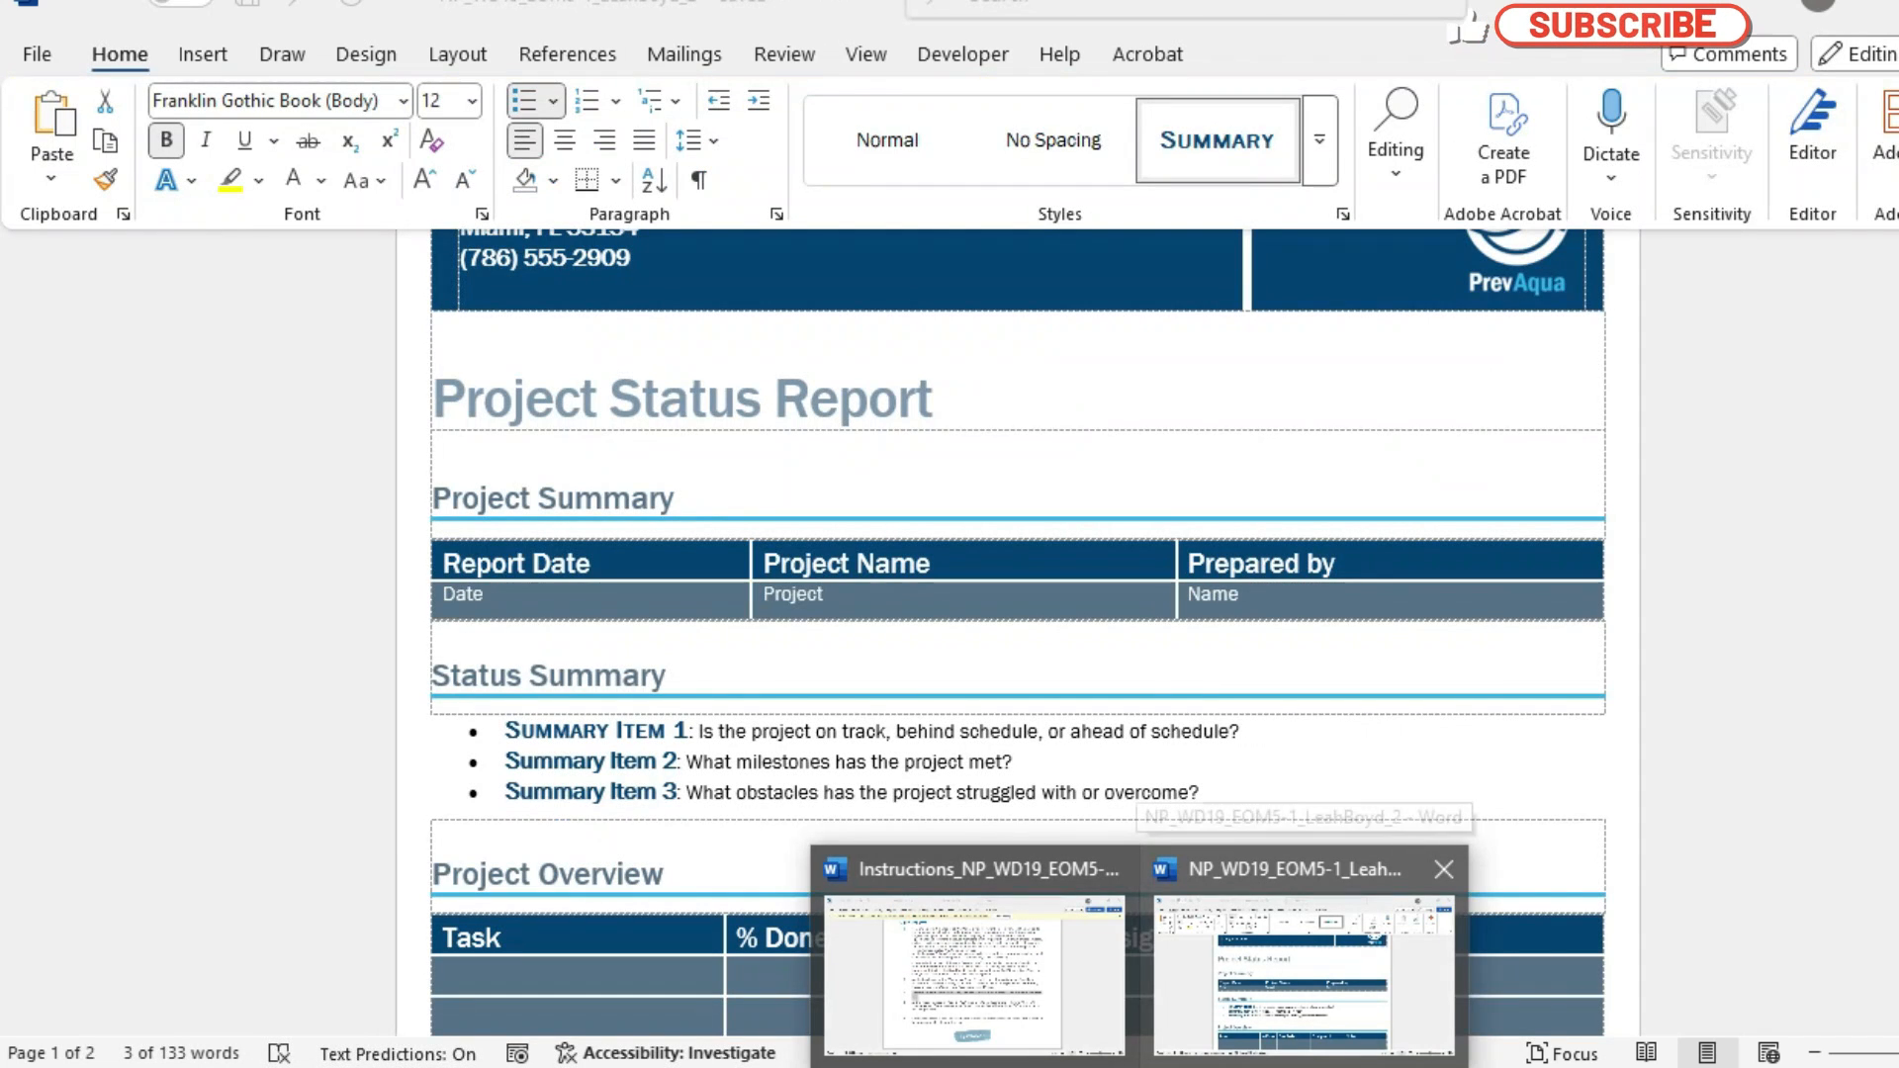
pyautogui.click(1304, 974)
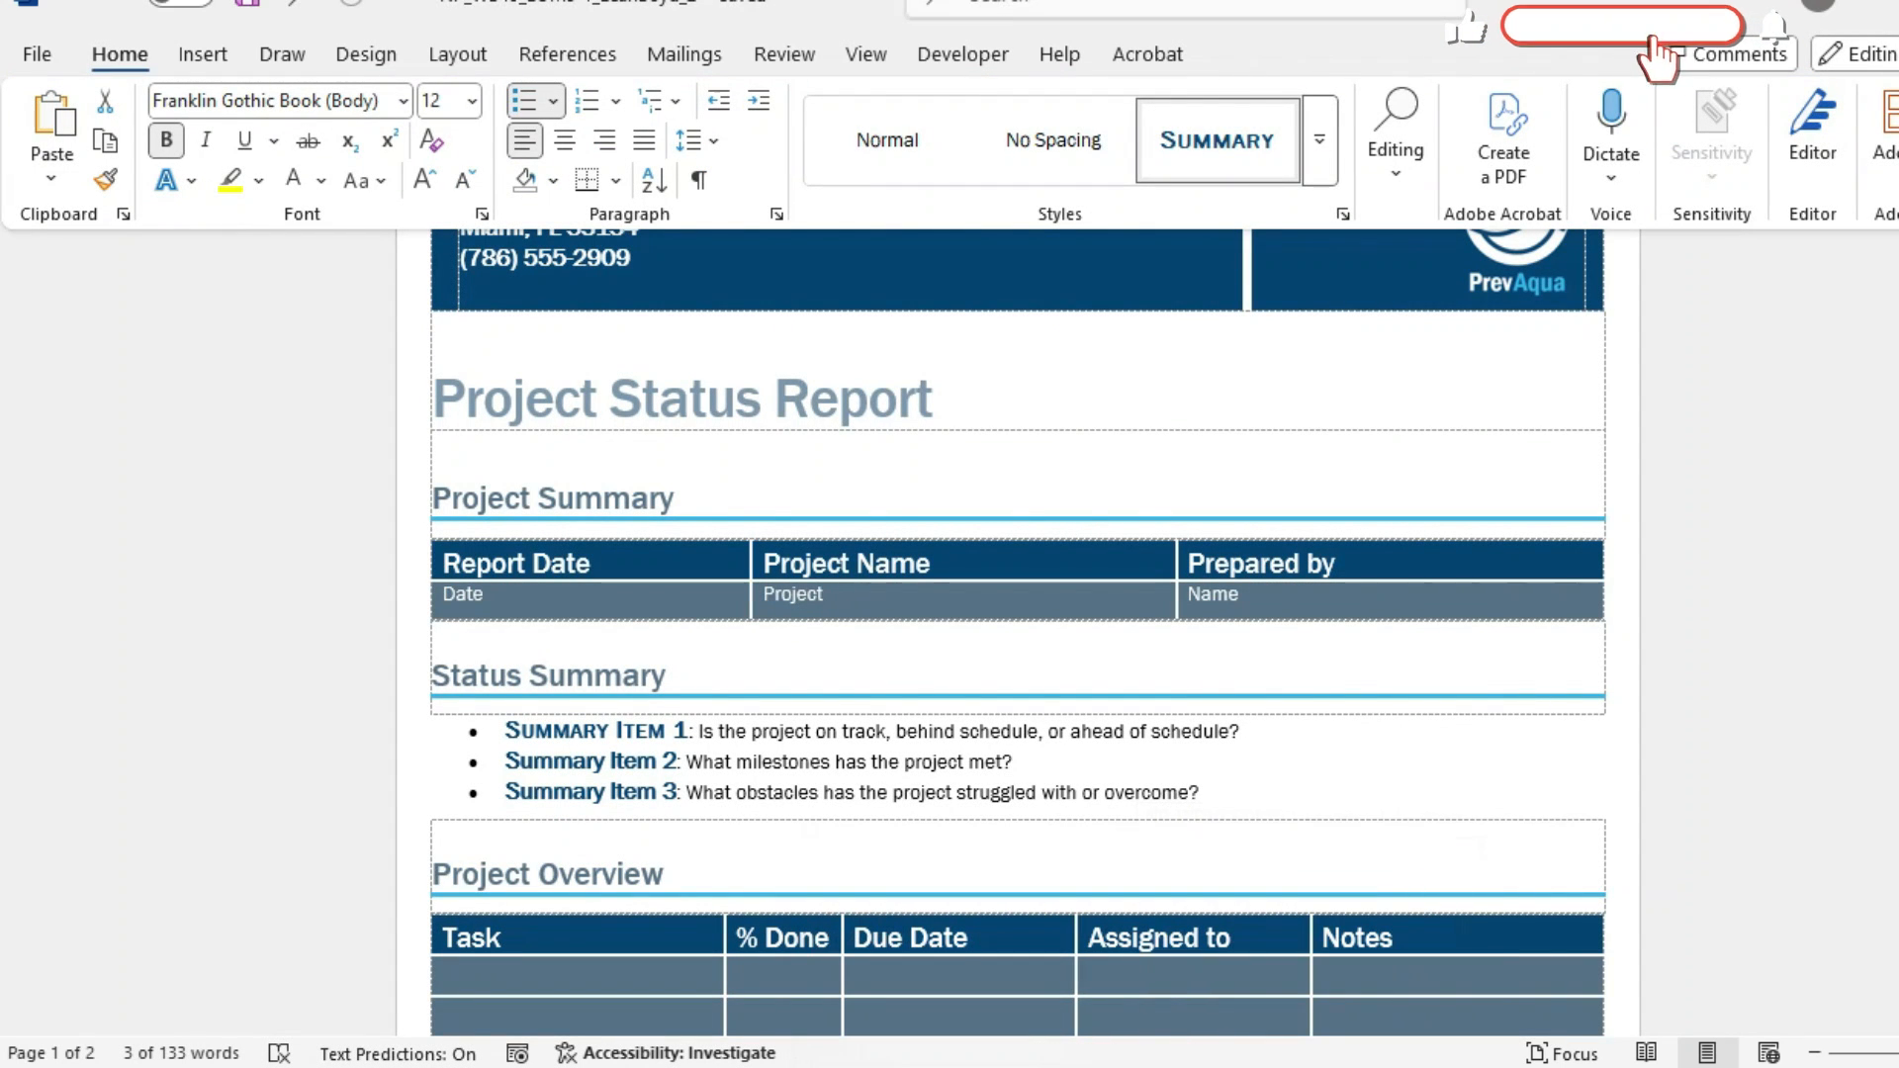
pyautogui.moveTo(505, 762); pyautogui.dragTo(660, 763)
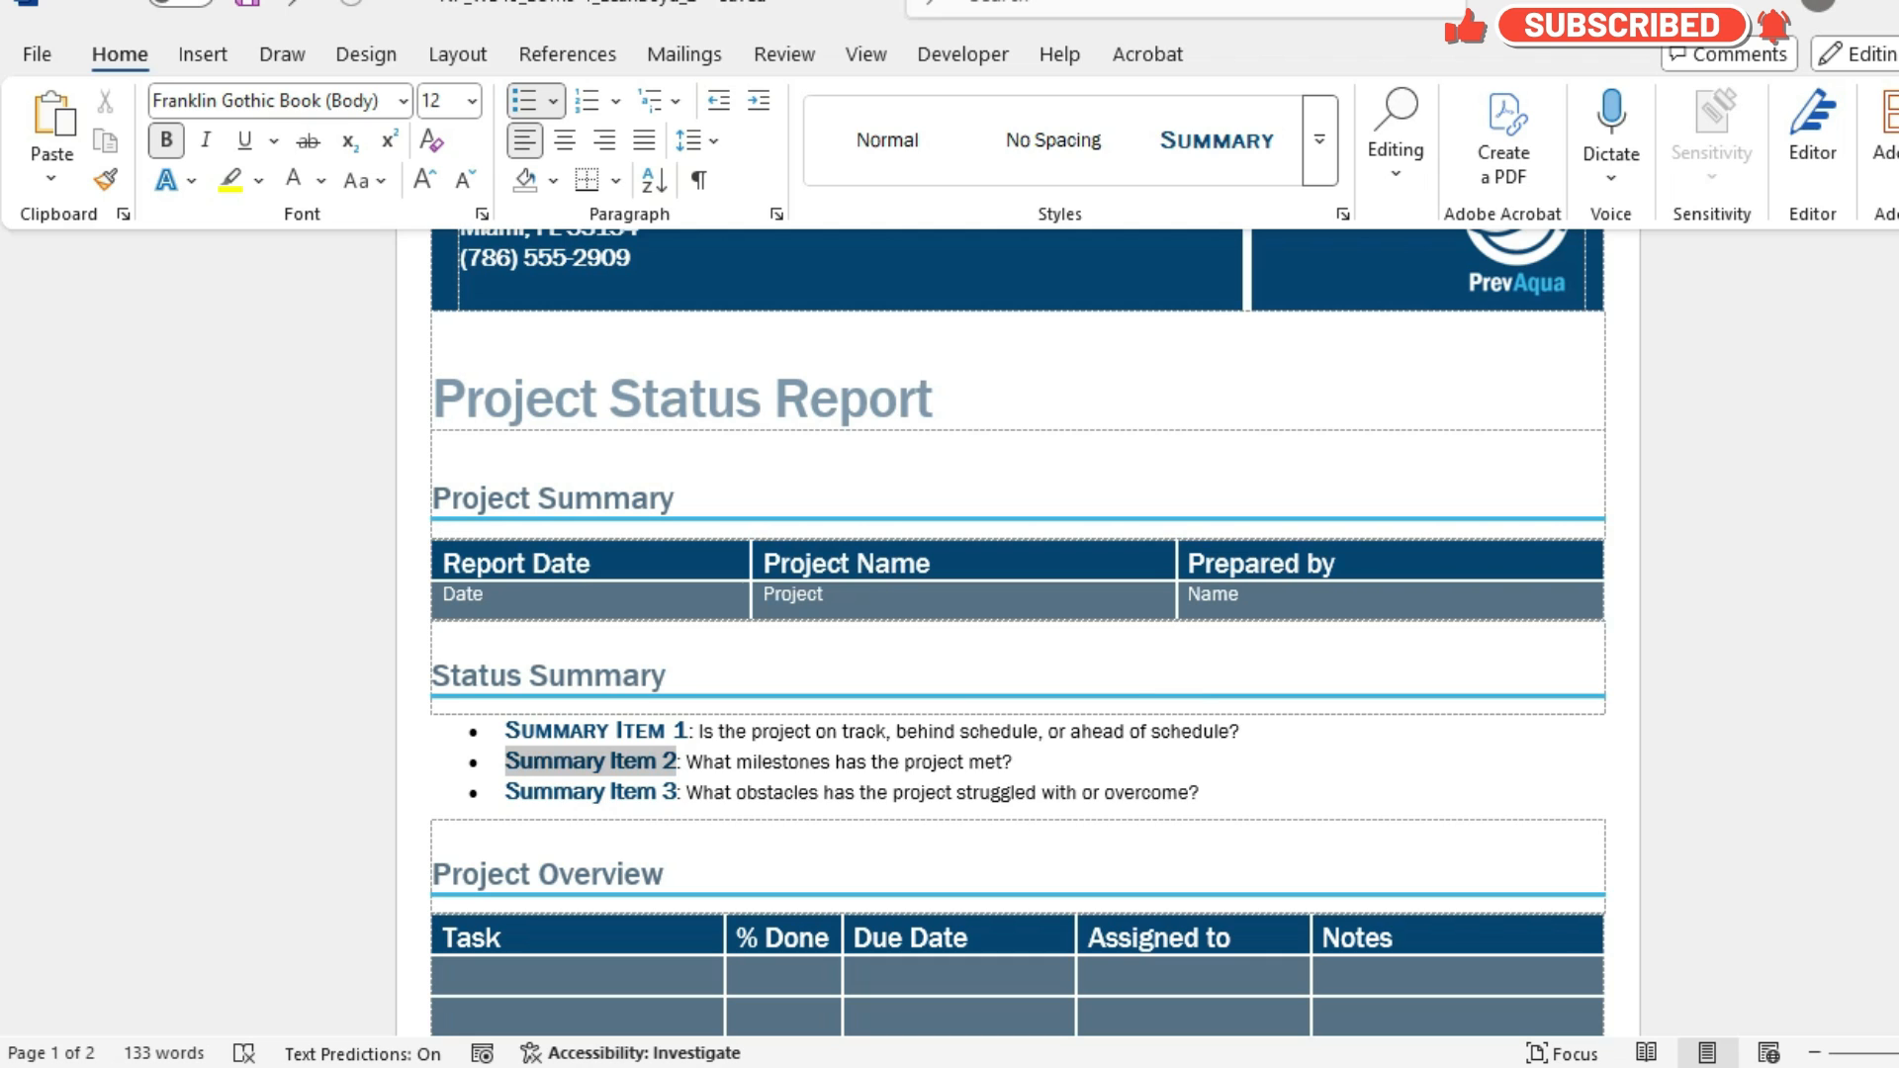
pyautogui.click(1216, 139)
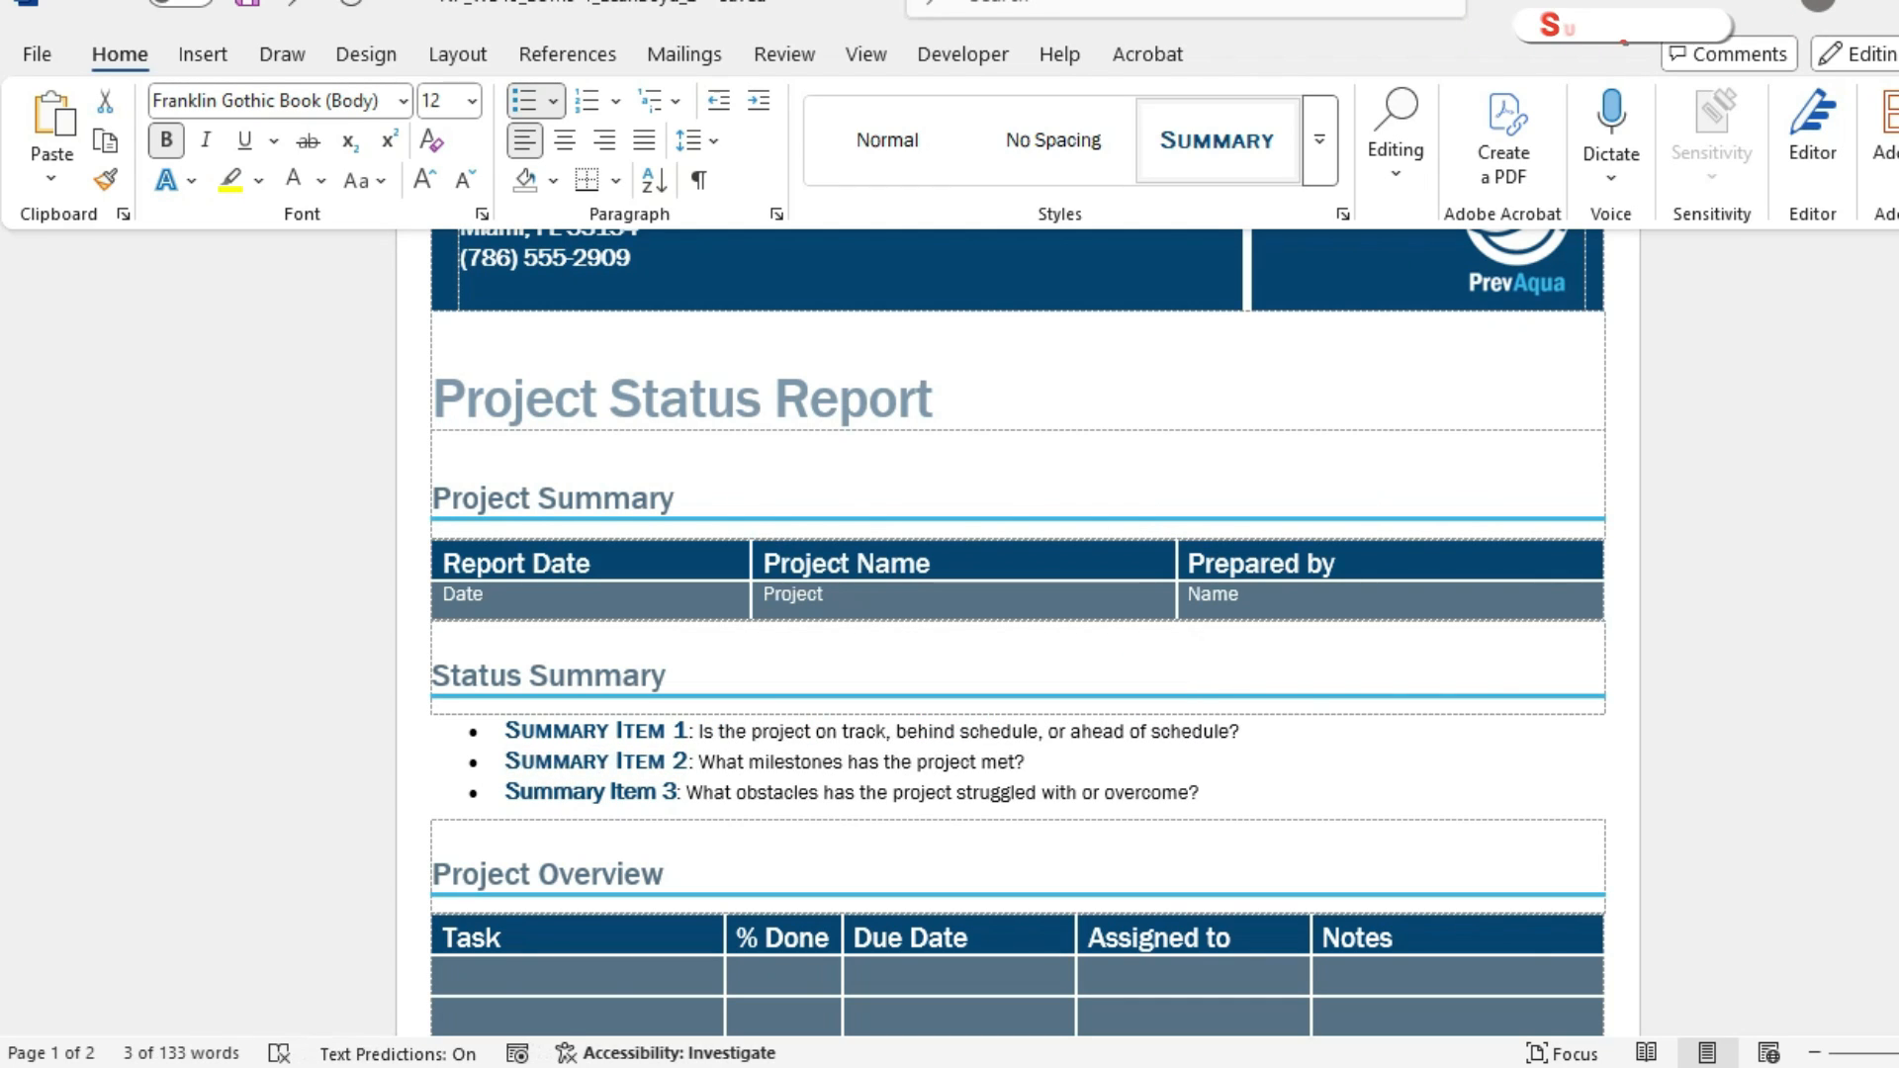
pyautogui.moveTo(505, 792); pyautogui.dragTo(676, 792)
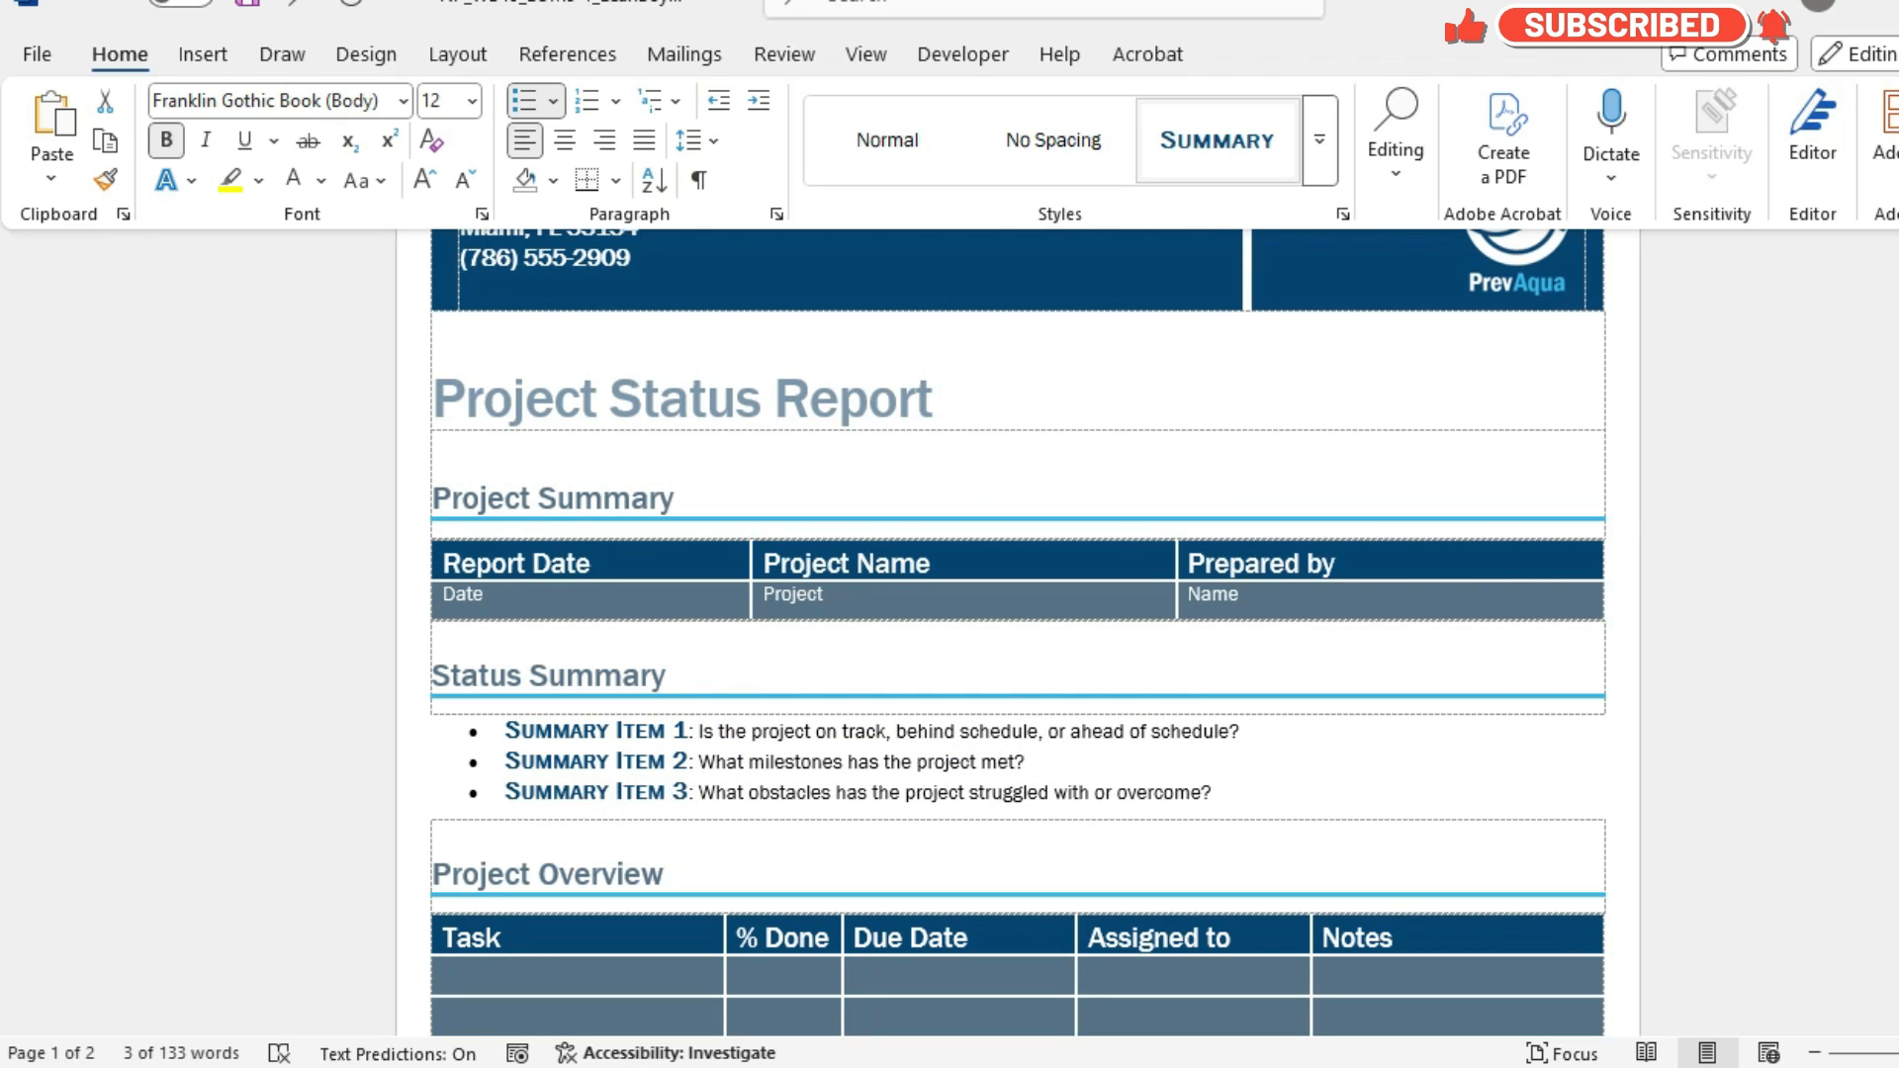
pyautogui.click(1217, 140)
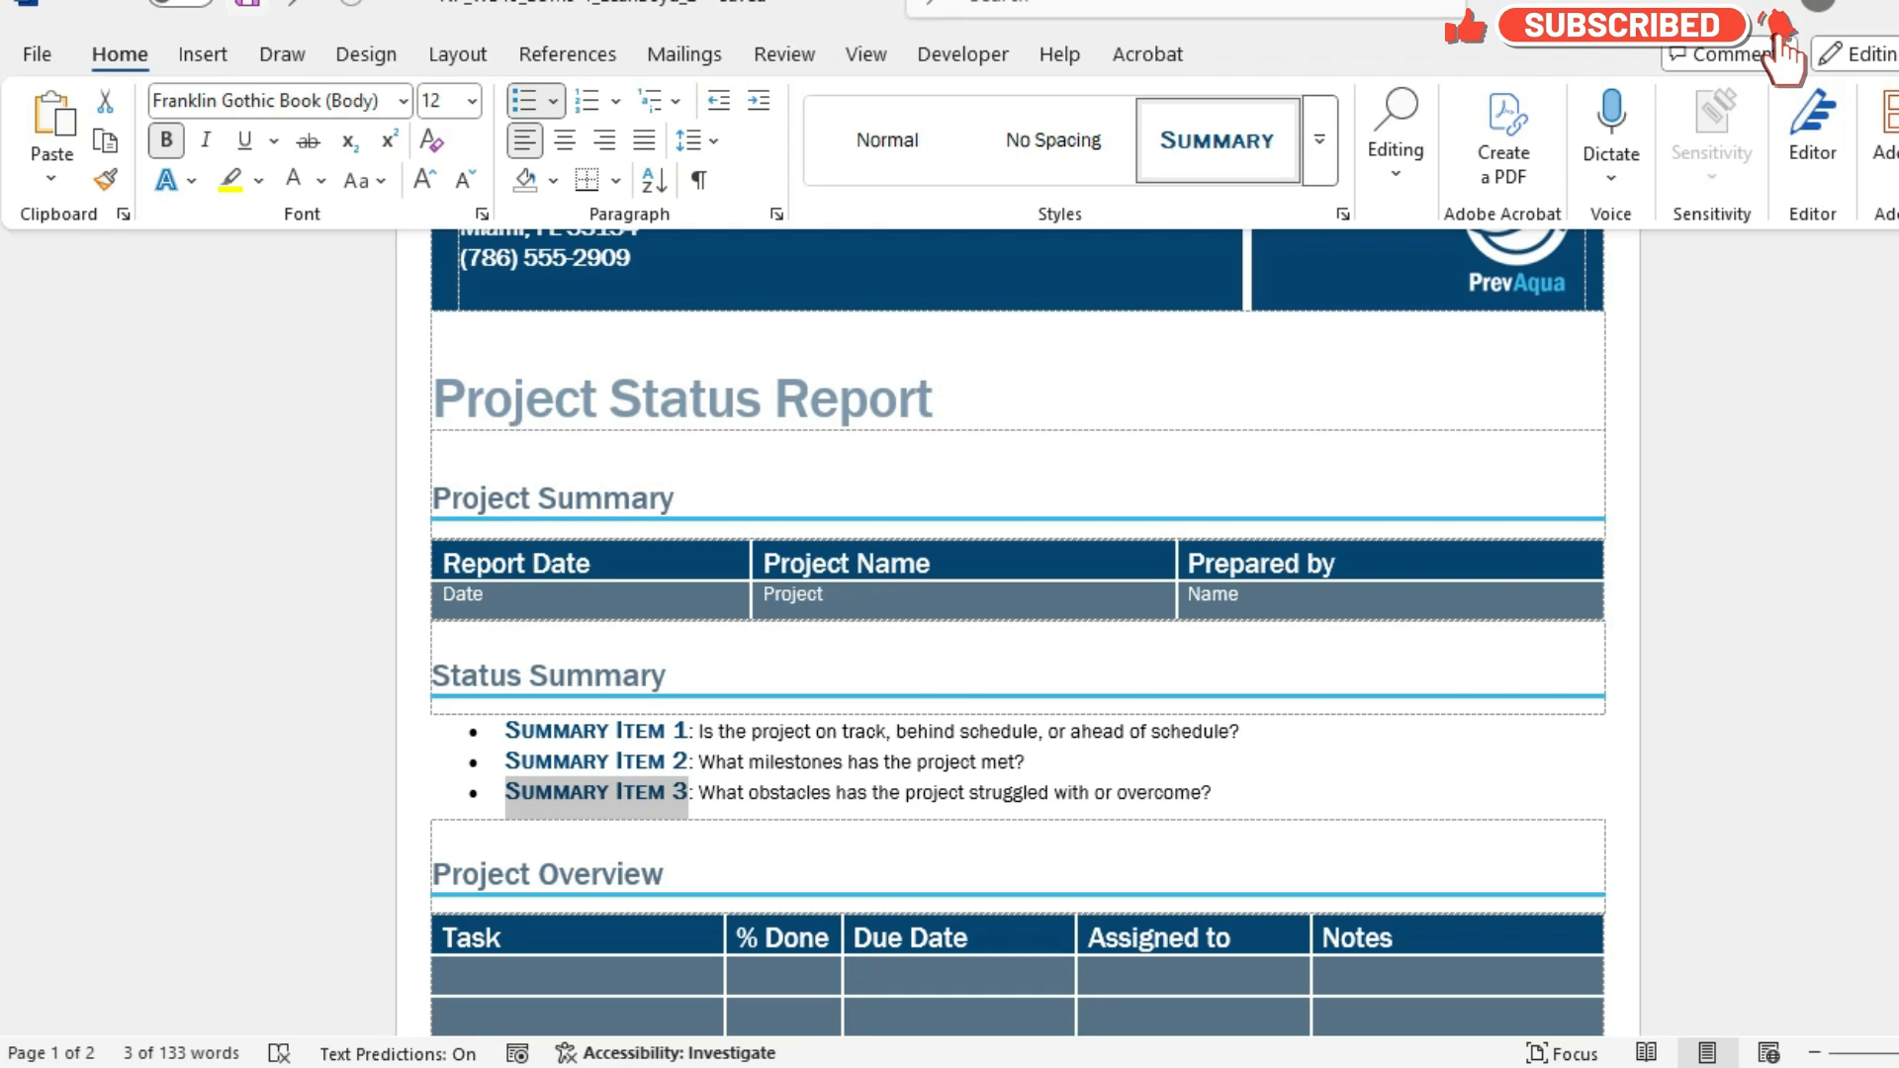
pyautogui.click(636, 792)
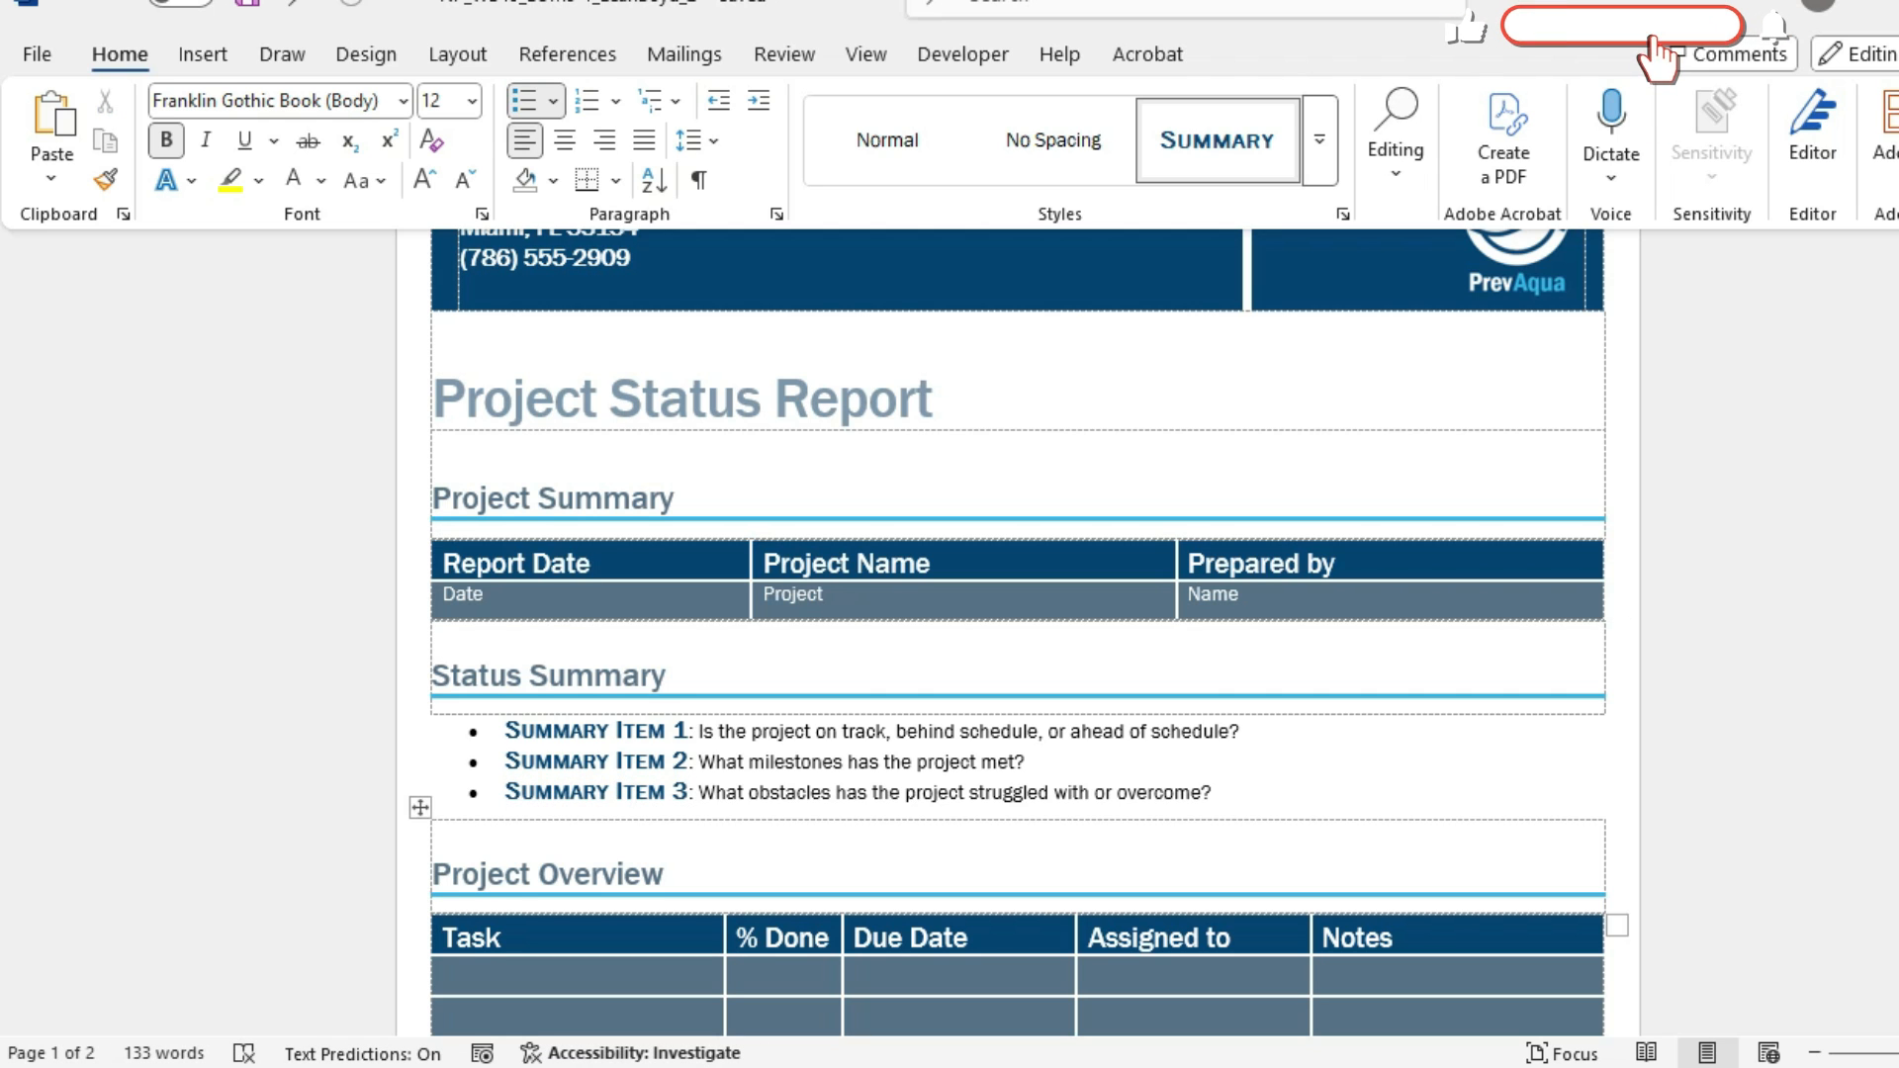
# Look up "main" from the first sentence under Conclusions and Recommendations on page 2 in the Thesaurus.
pyautogui.scroll(-6, 1017, 633)
pyautogui.scroll(-8, 1017, 633)
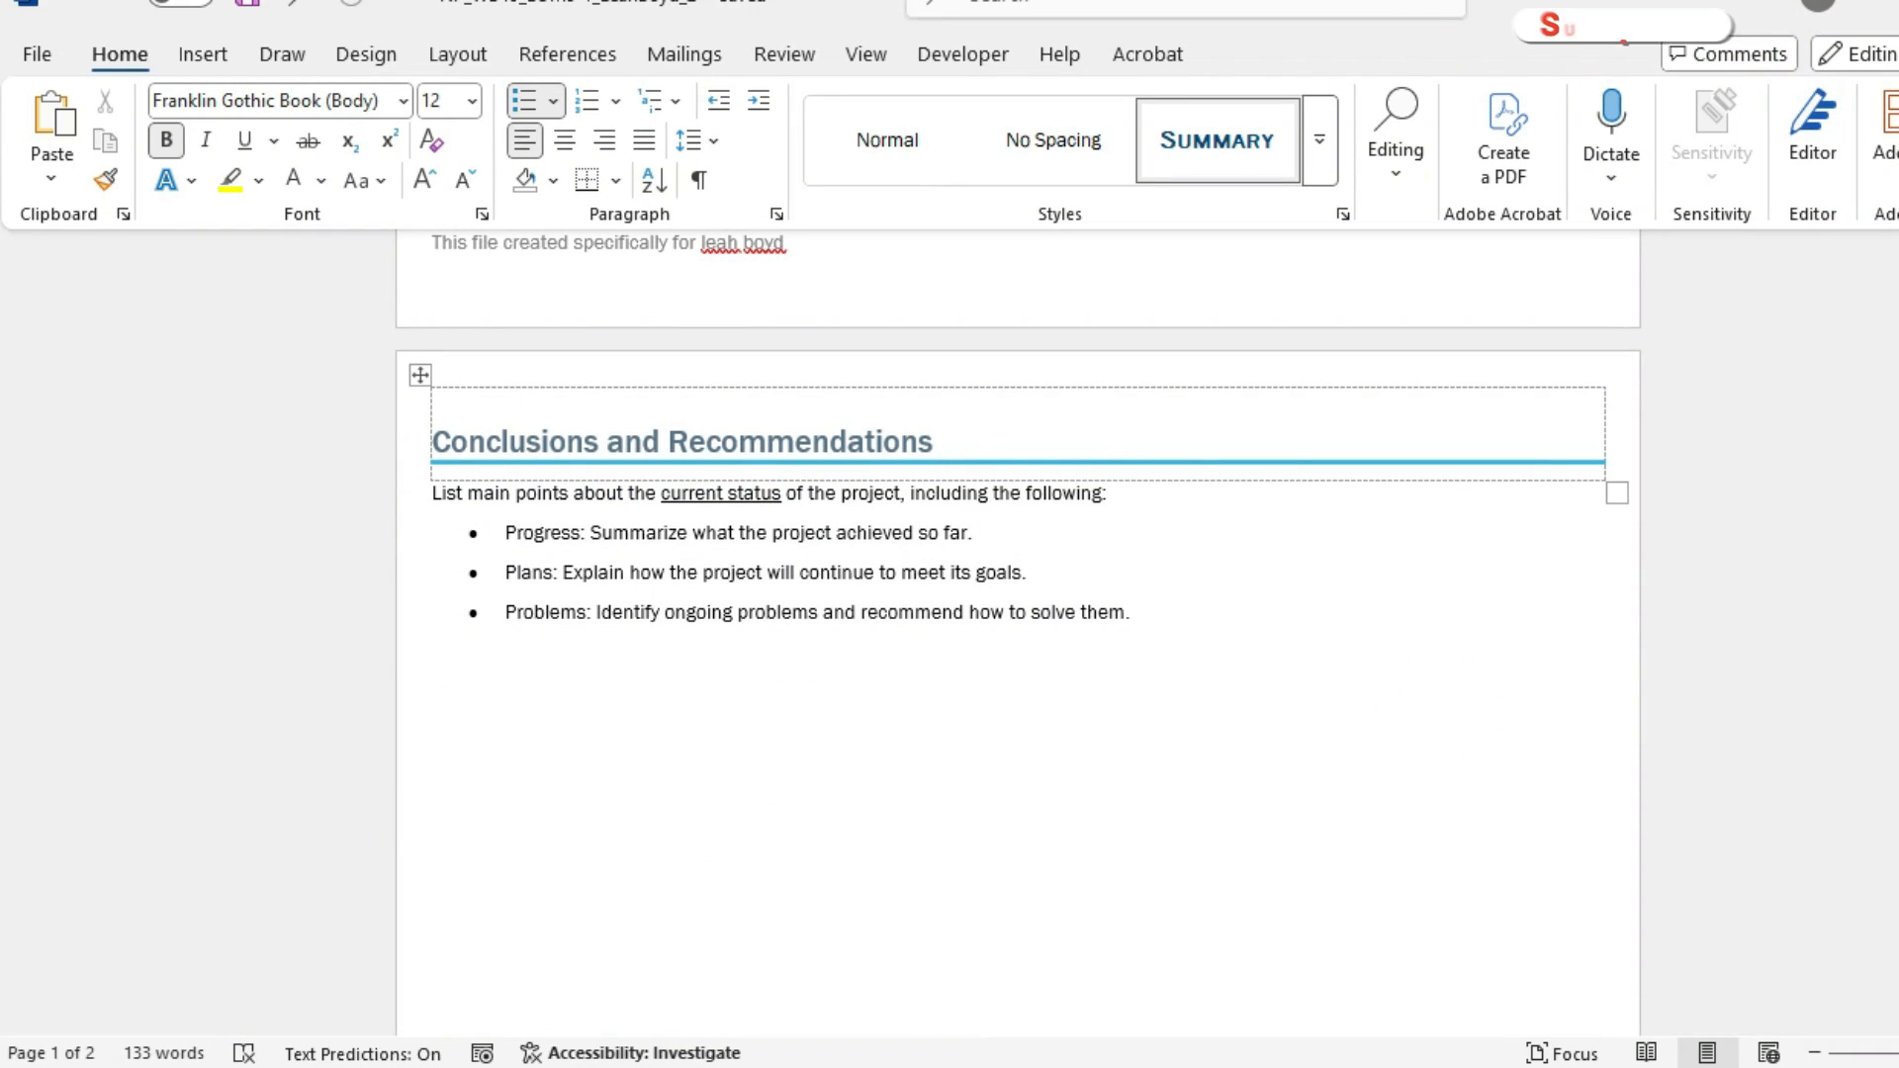
pyautogui.moveTo(467, 494); pyautogui.dragTo(509, 494)
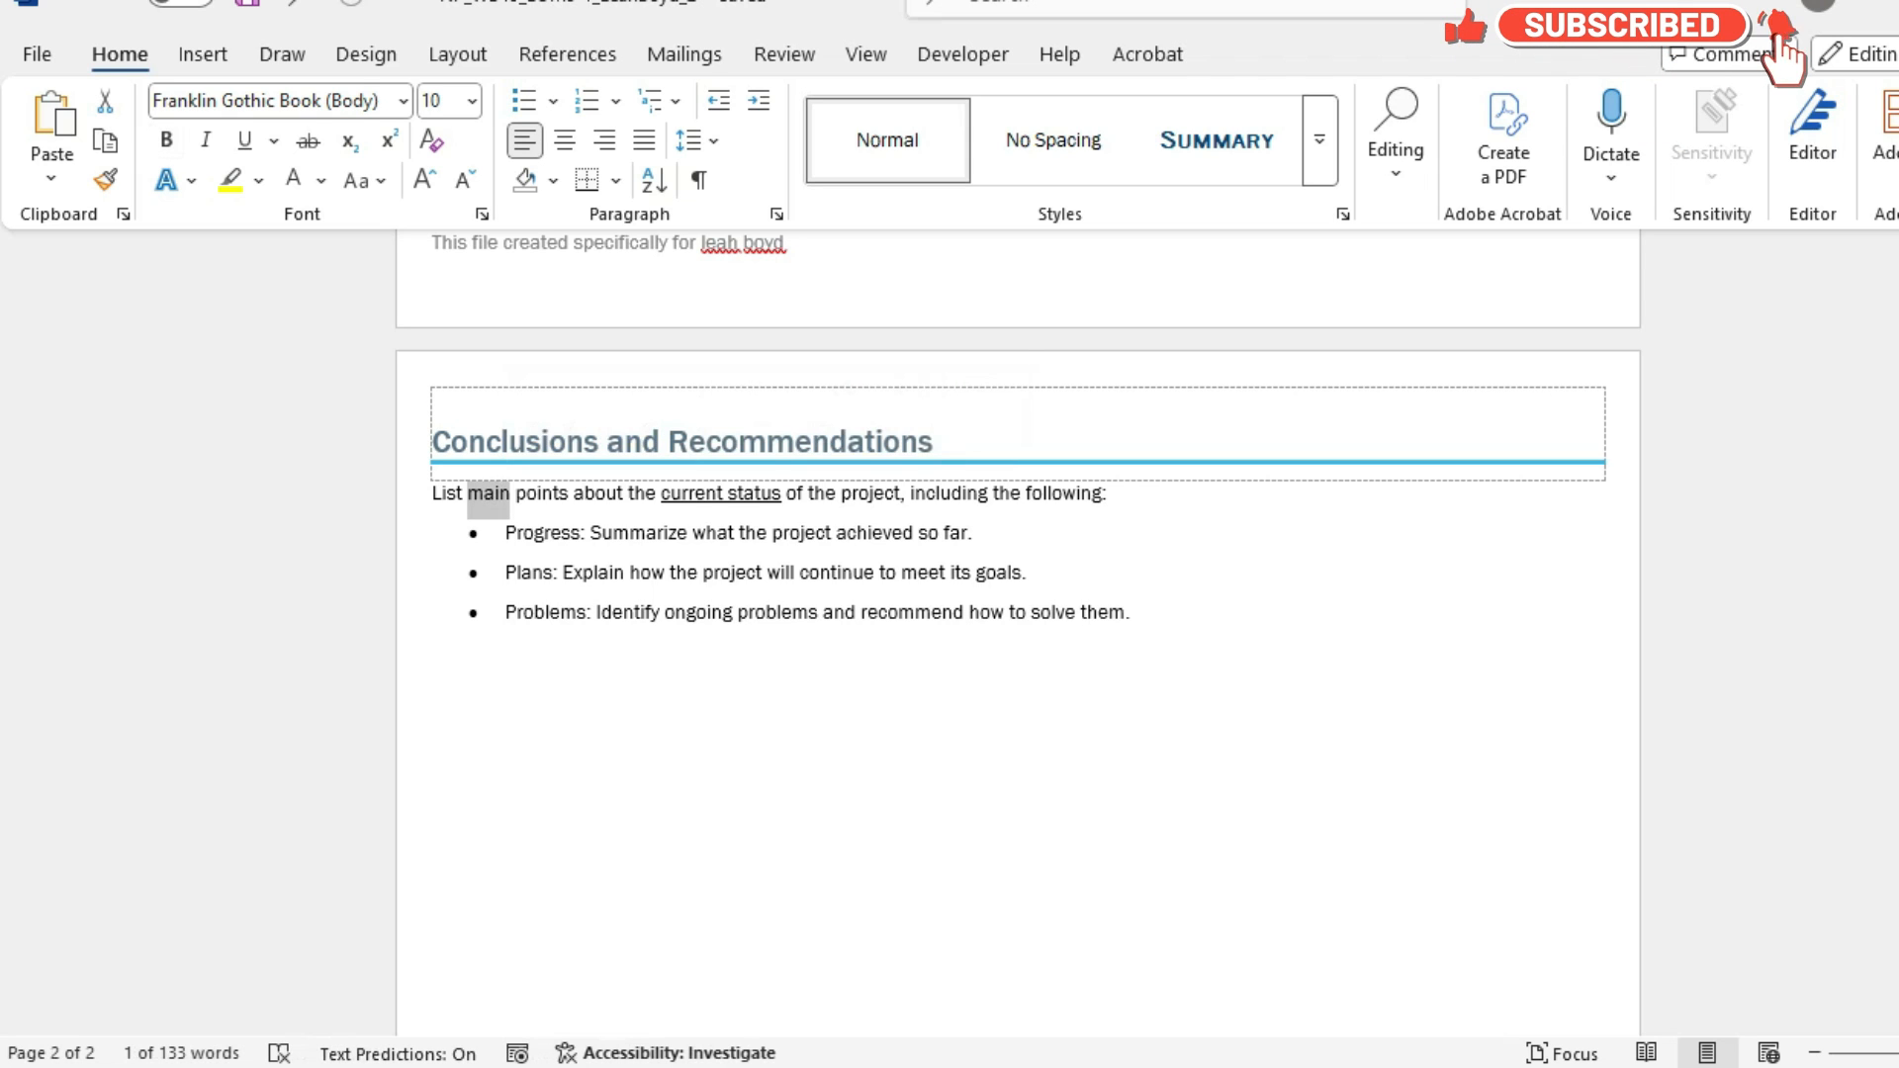
pyautogui.scroll(-4, 1016, 633)
pyautogui.scroll(-3, 1016, 633)
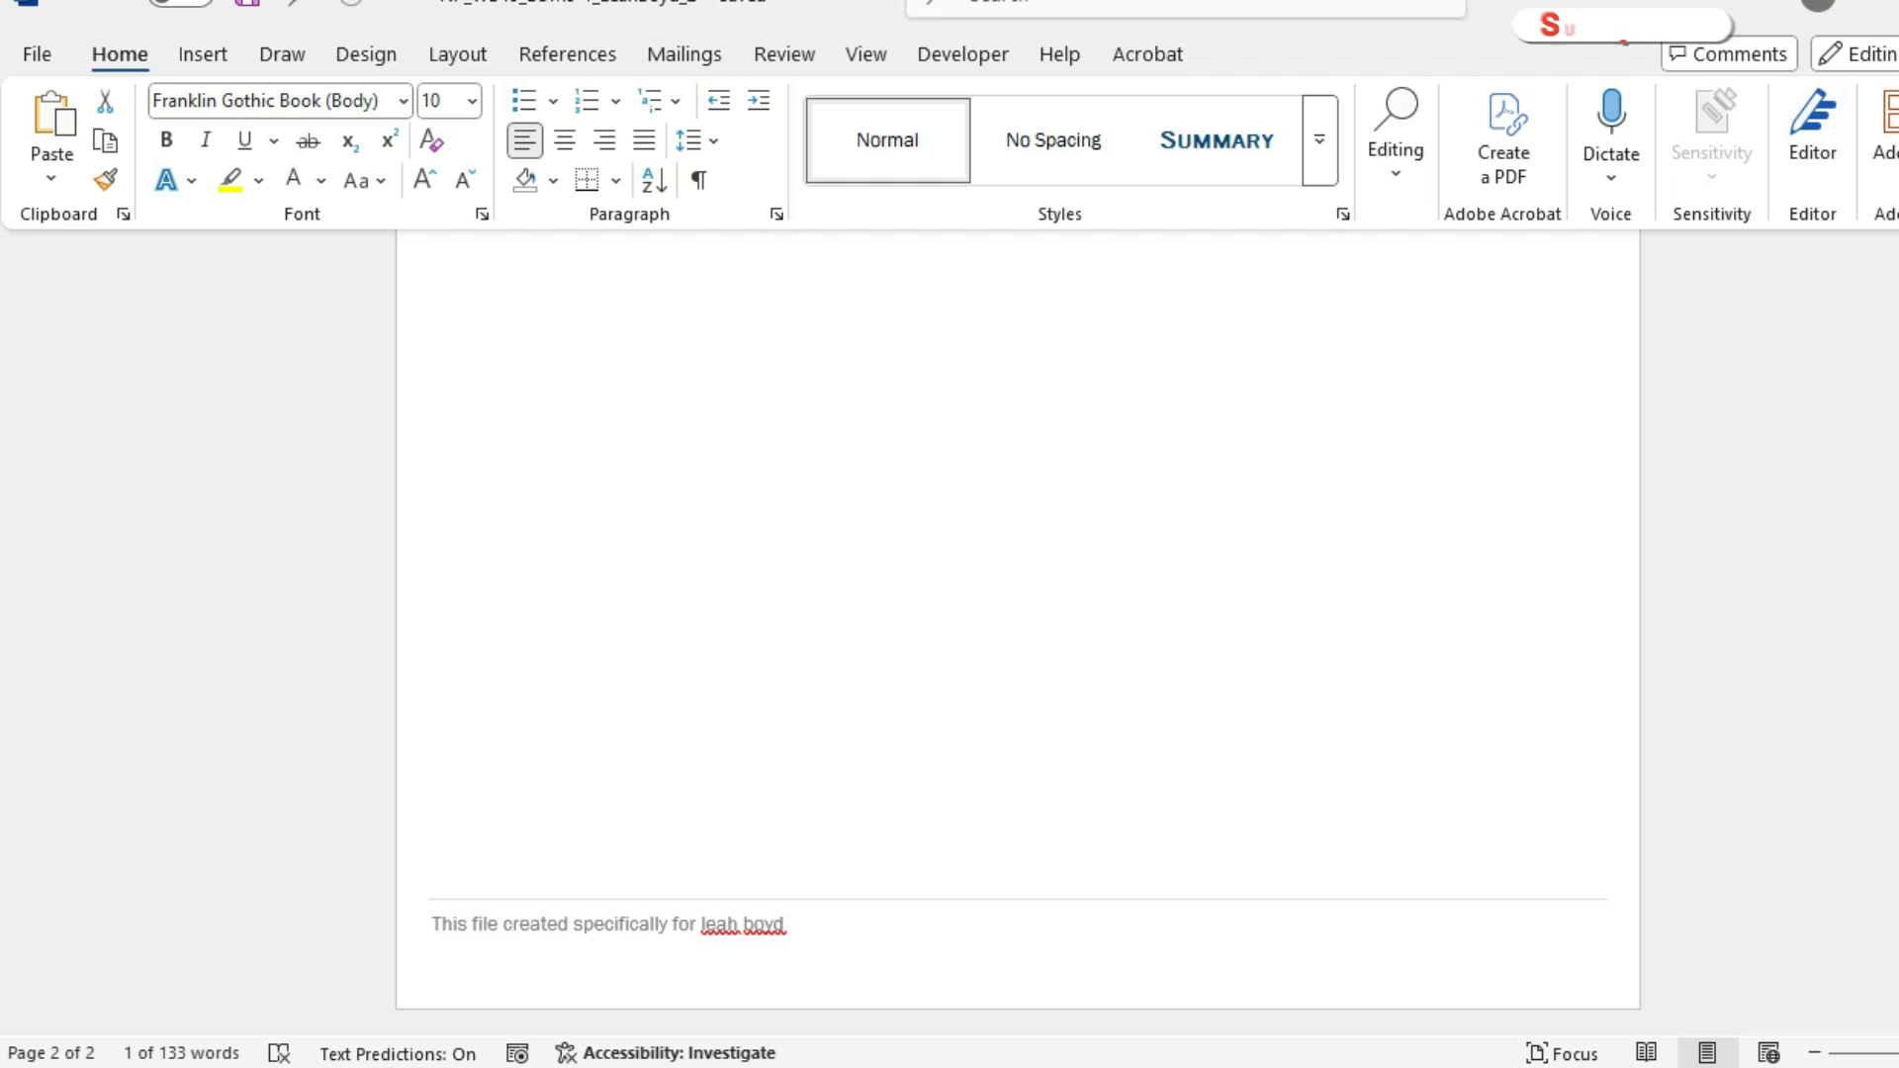
pyautogui.scroll(9, 1017, 634)
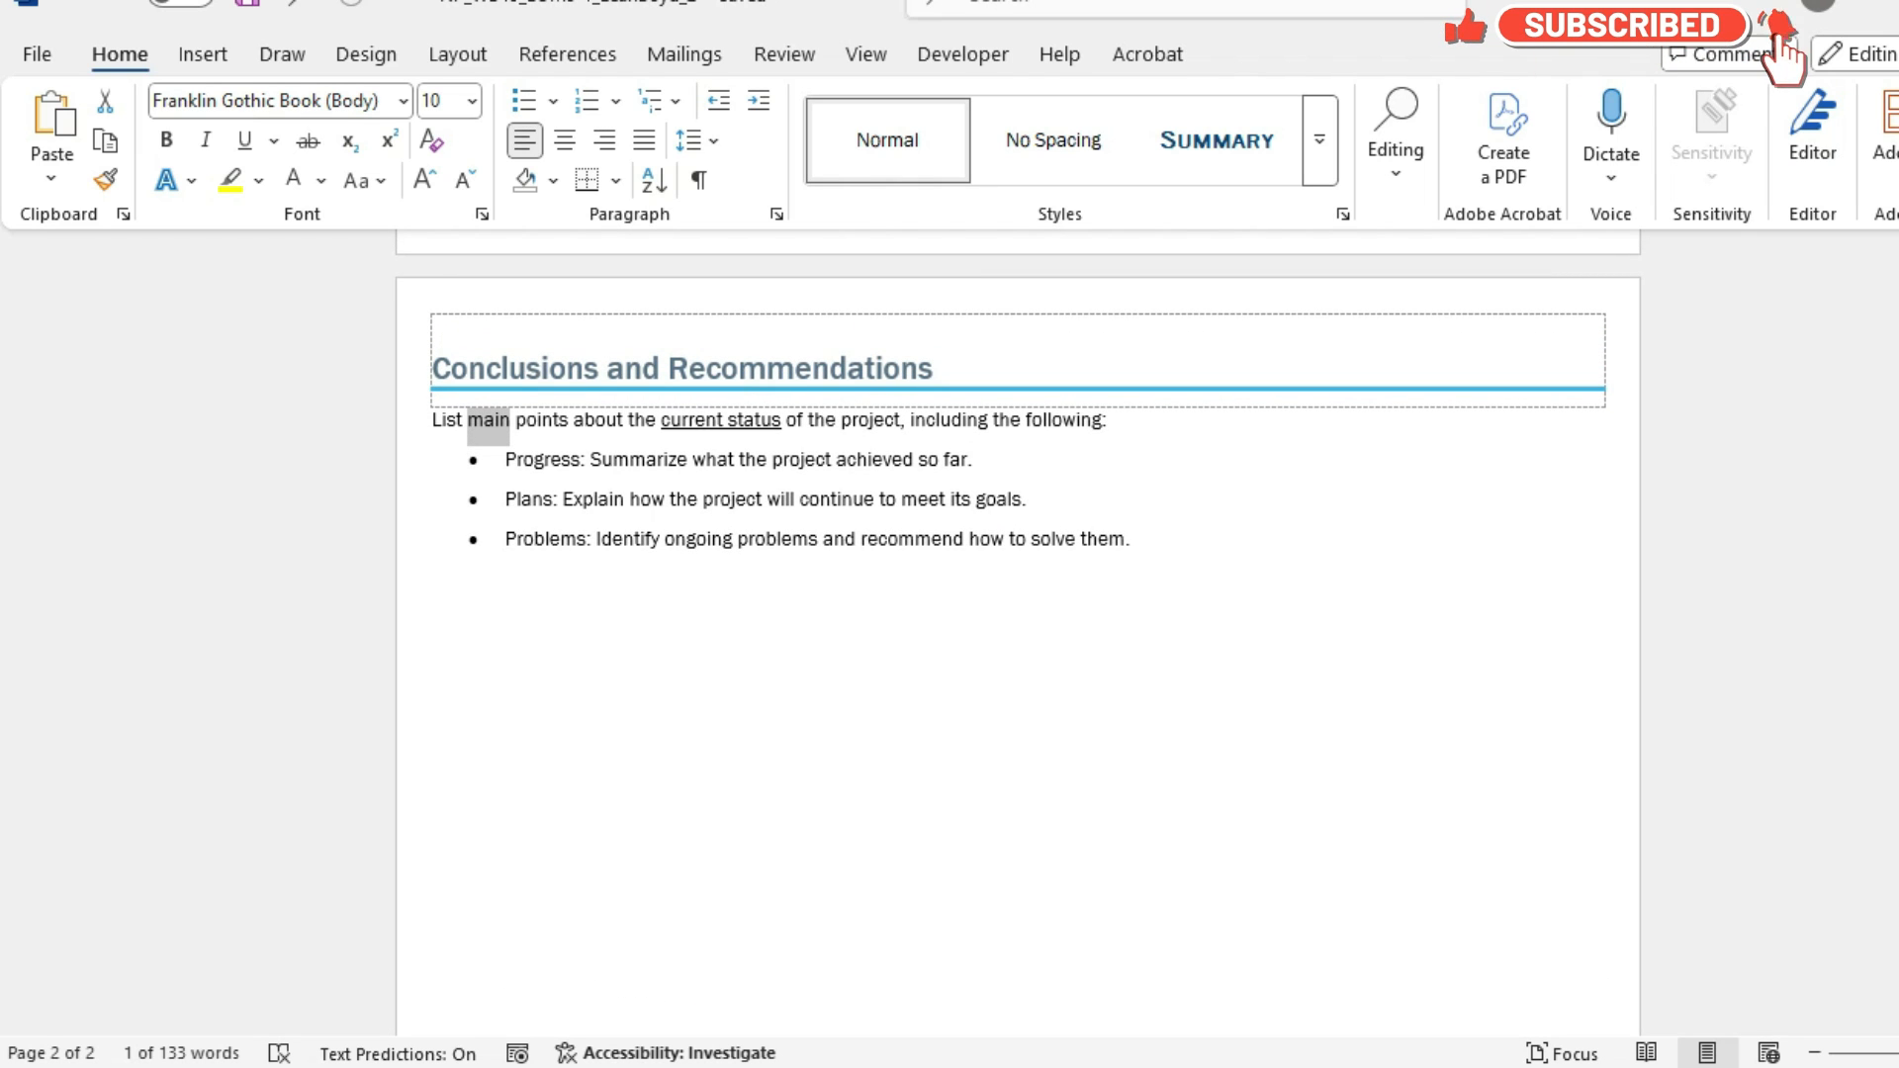
pyautogui.click(1140, 1067)
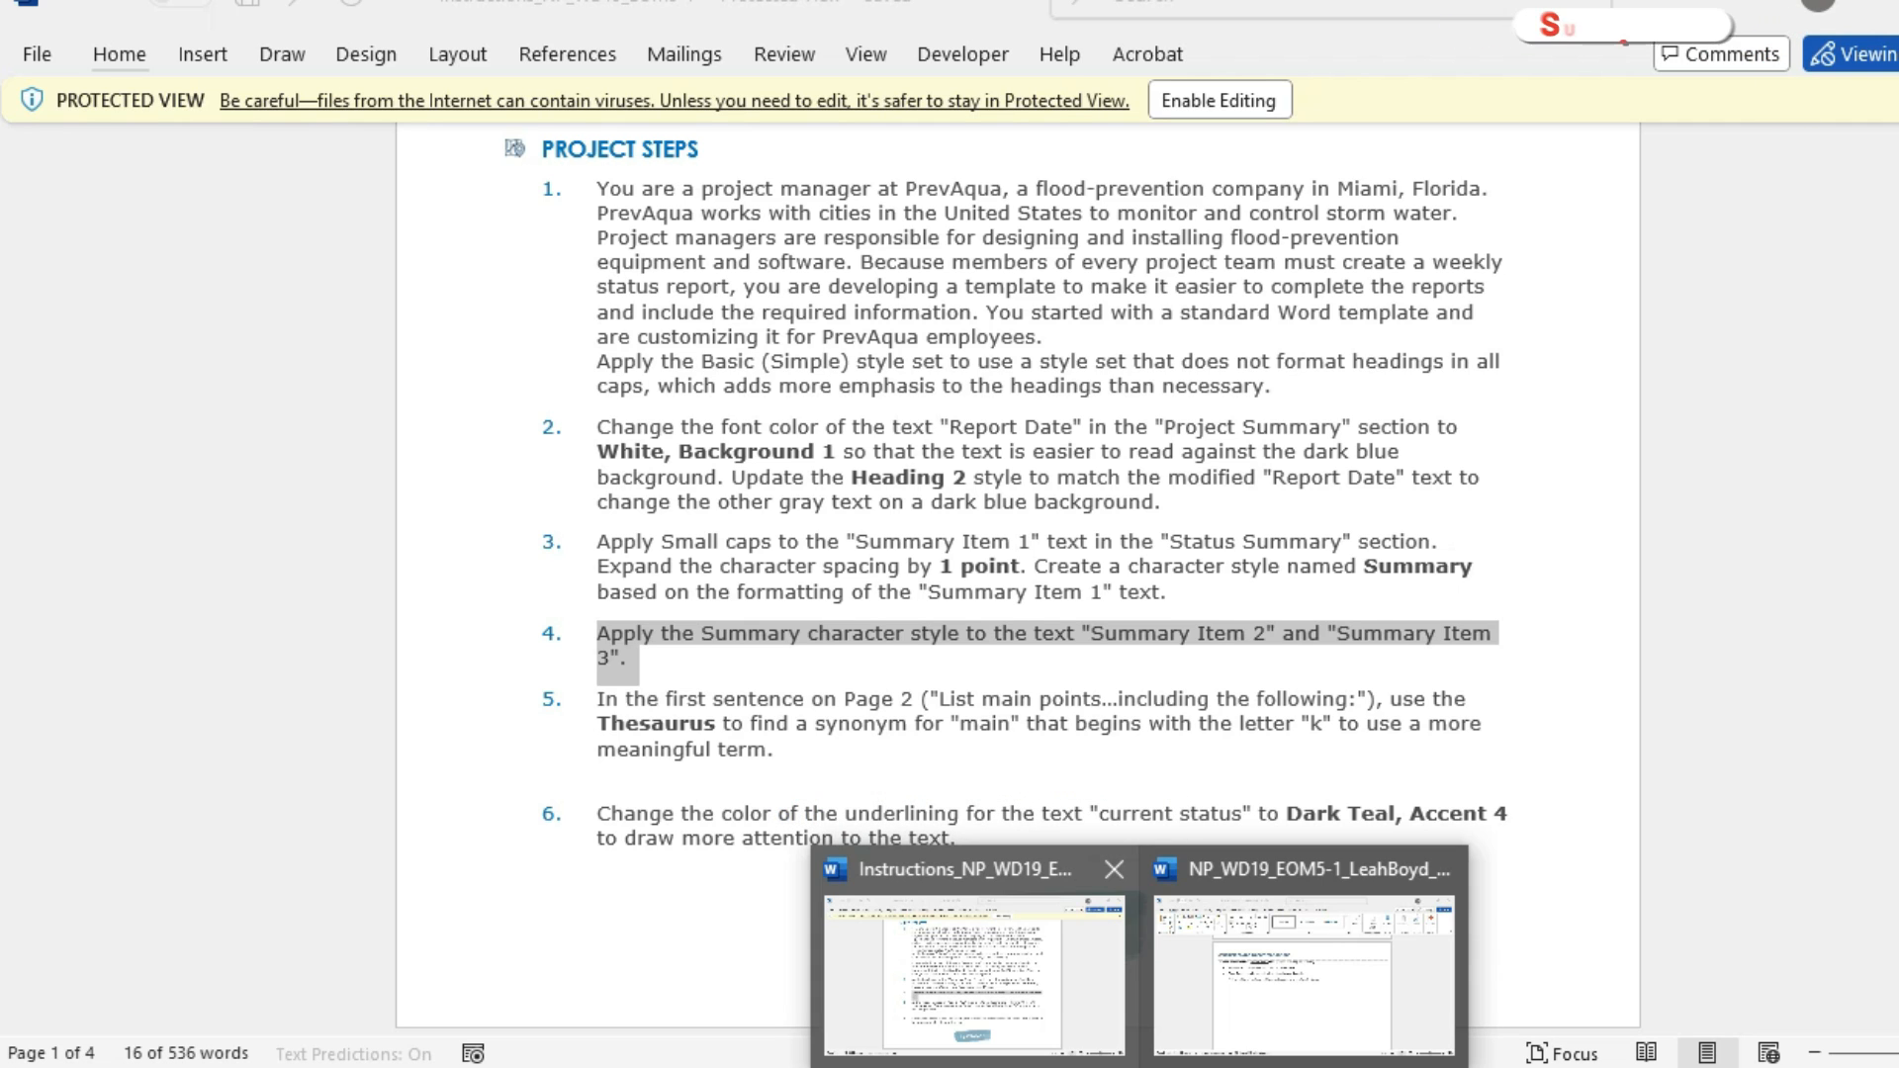
pyautogui.click(1303, 949)
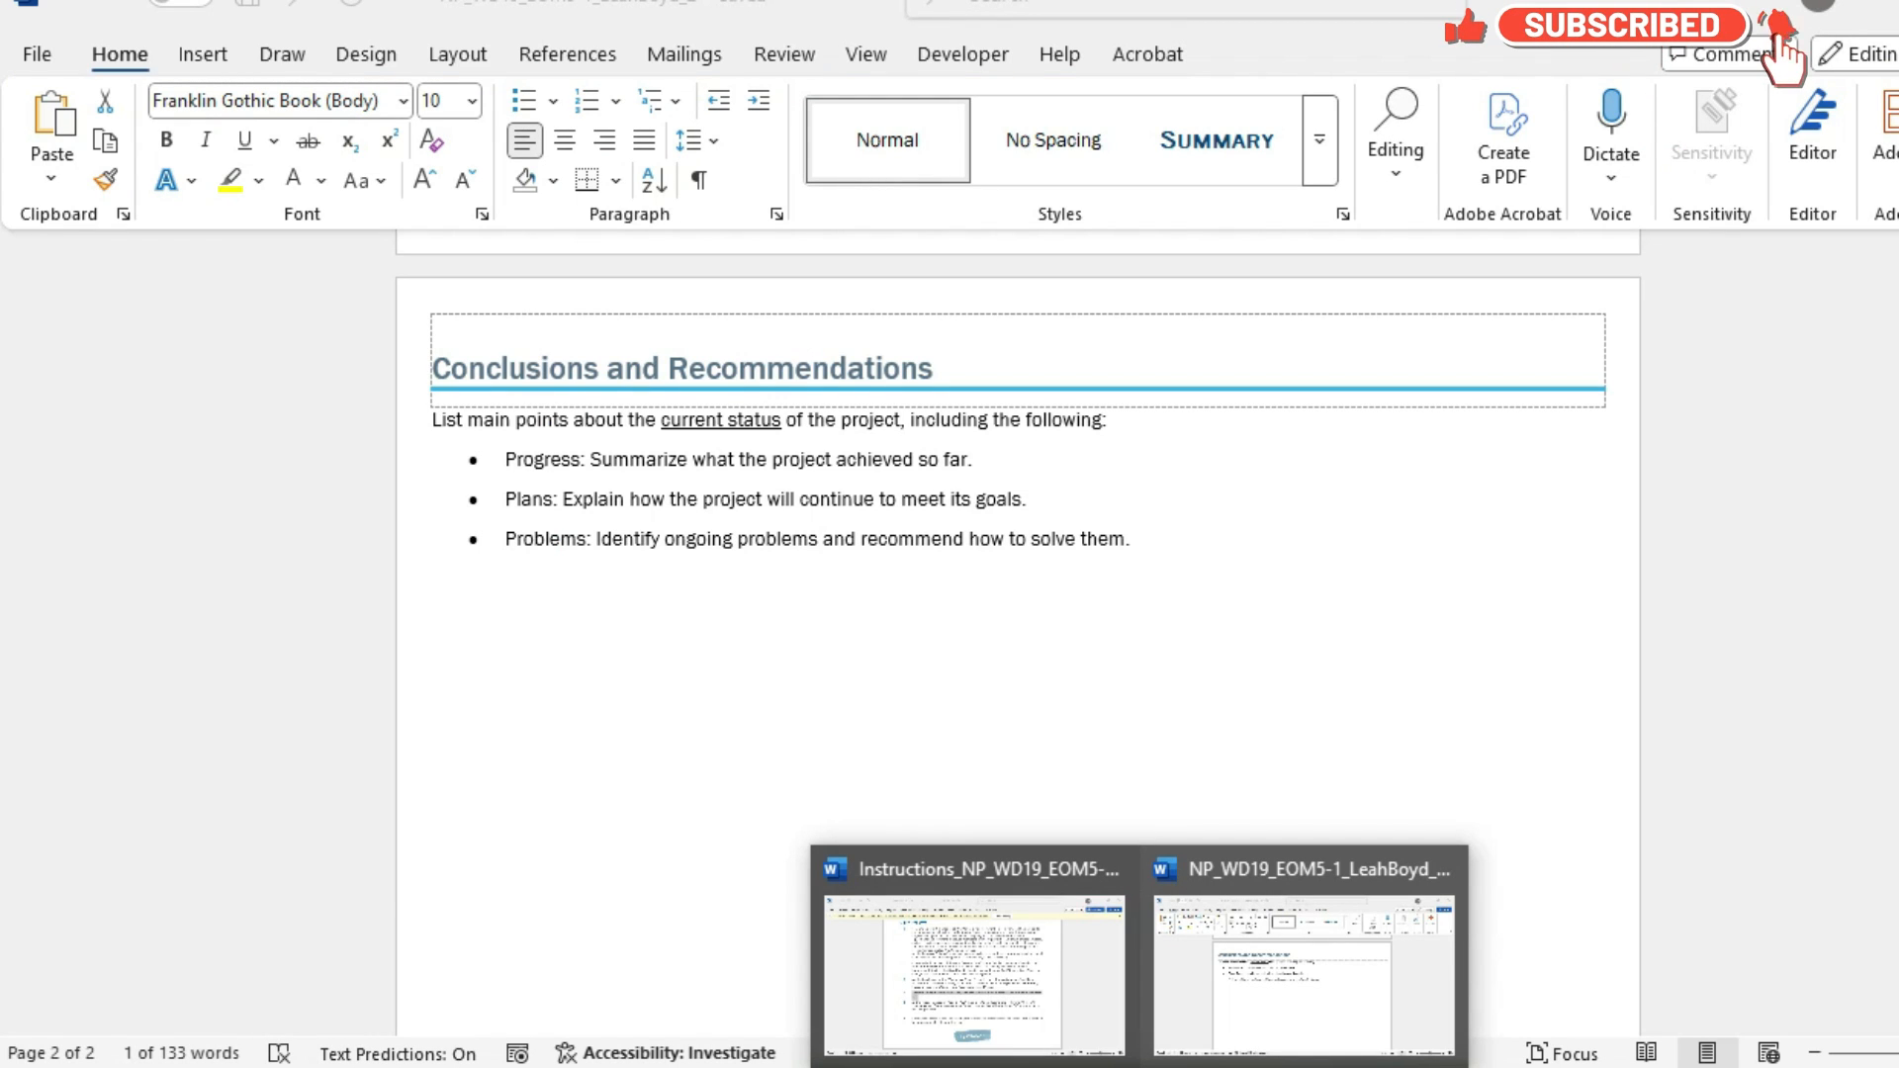
pyautogui.click(1303, 965)
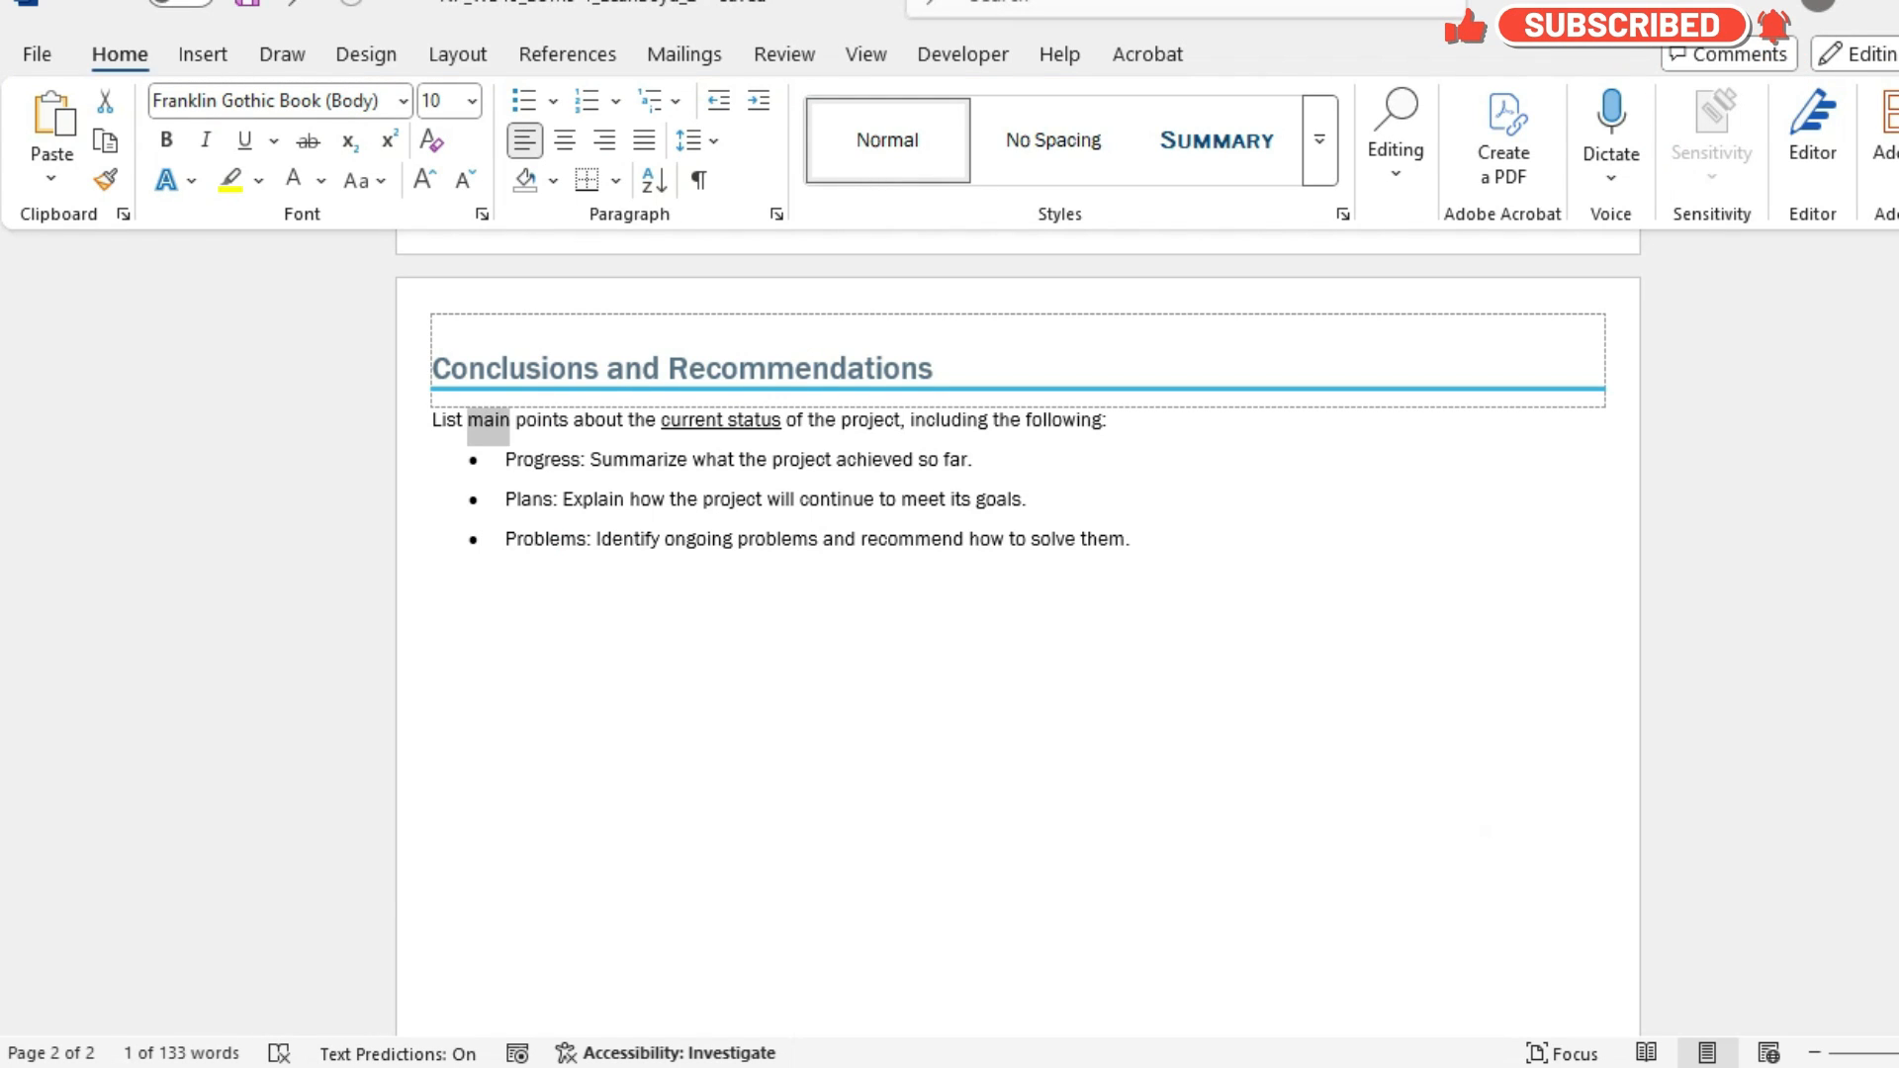
pyautogui.click(866, 54)
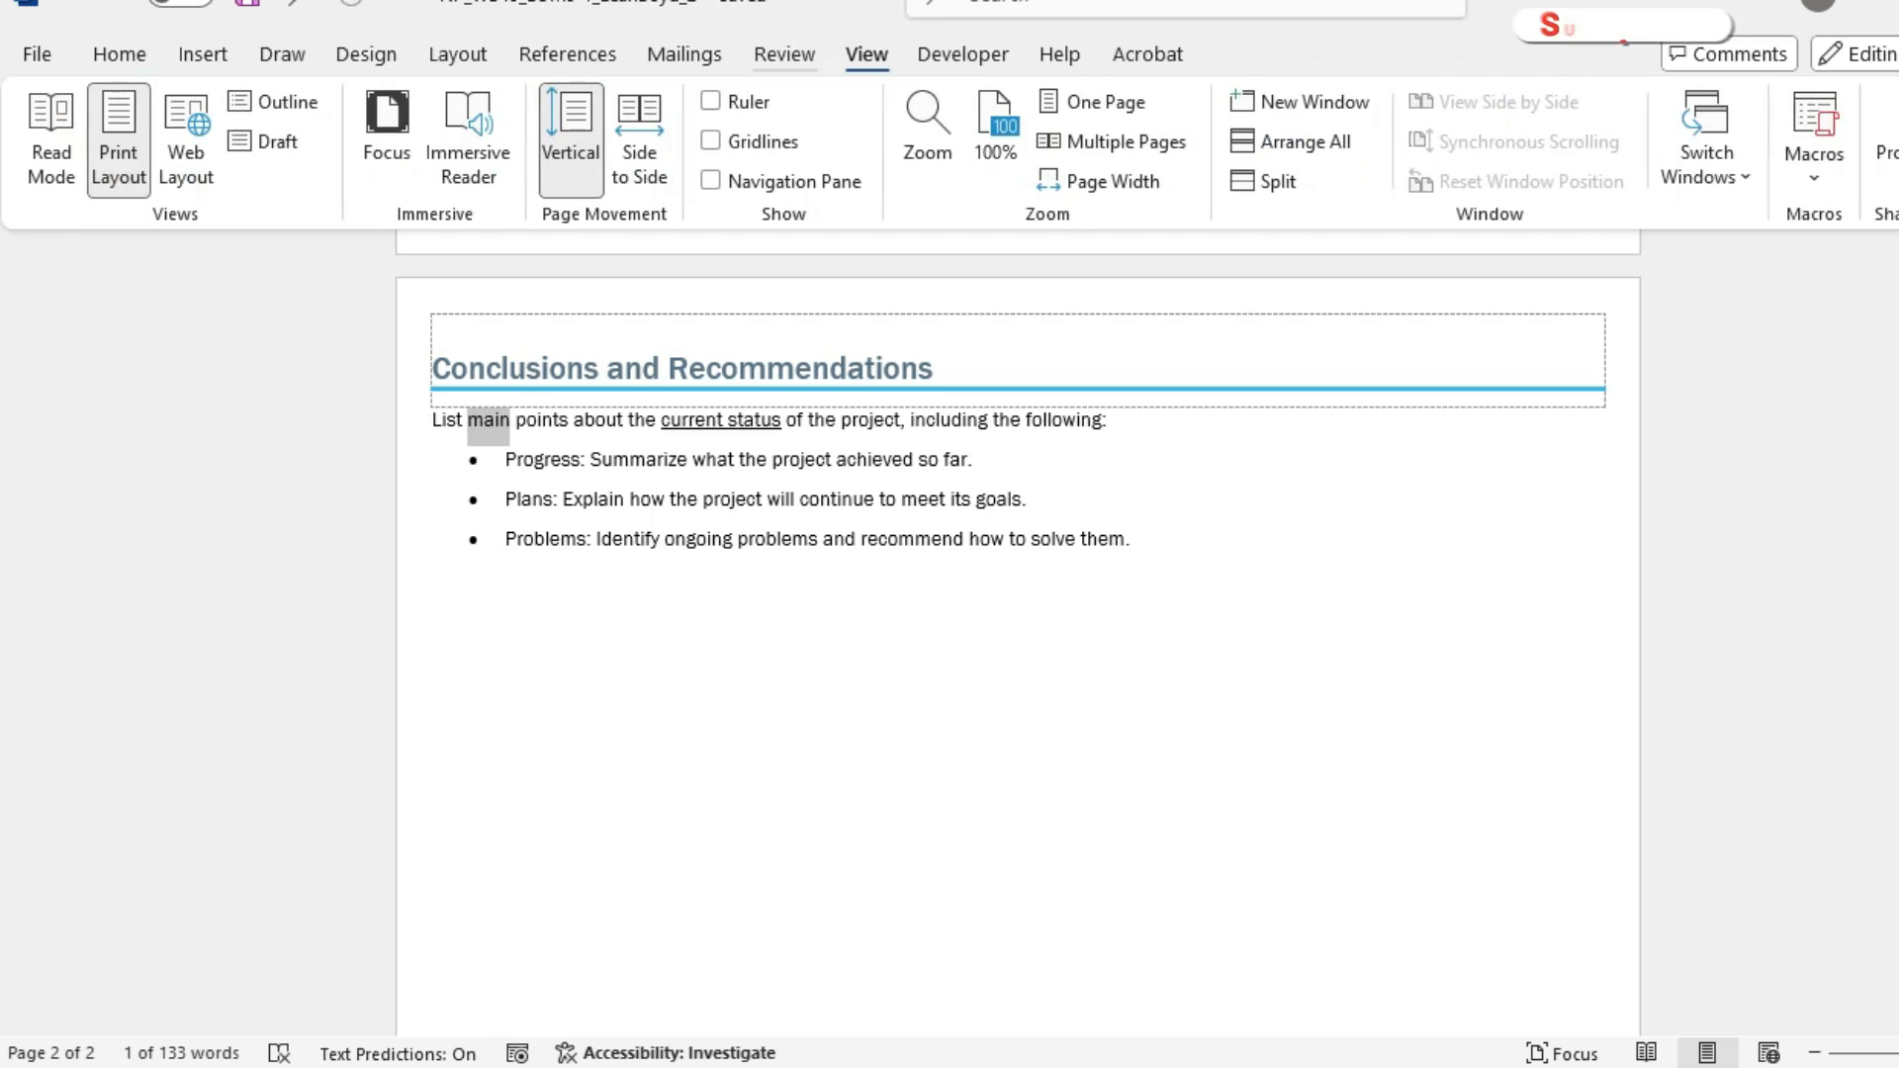
pyautogui.click(784, 54)
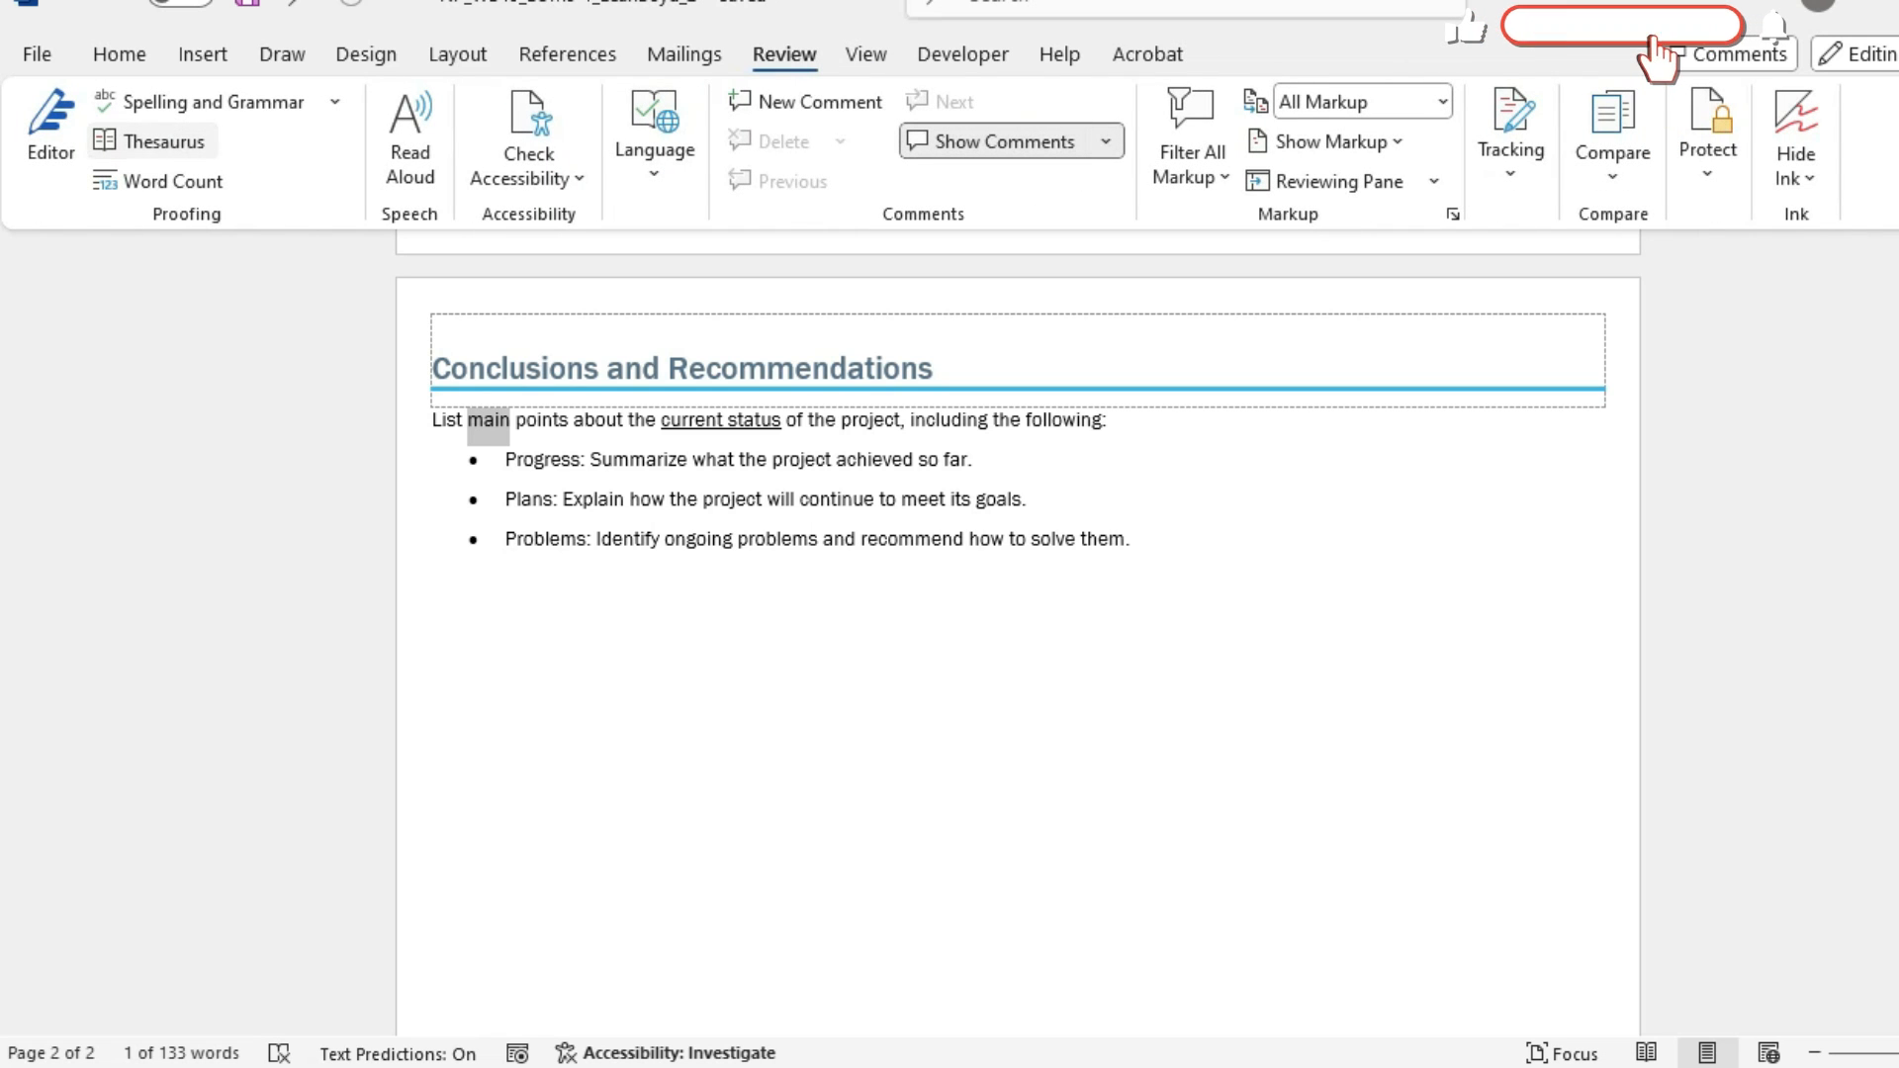
pyautogui.click(154, 142)
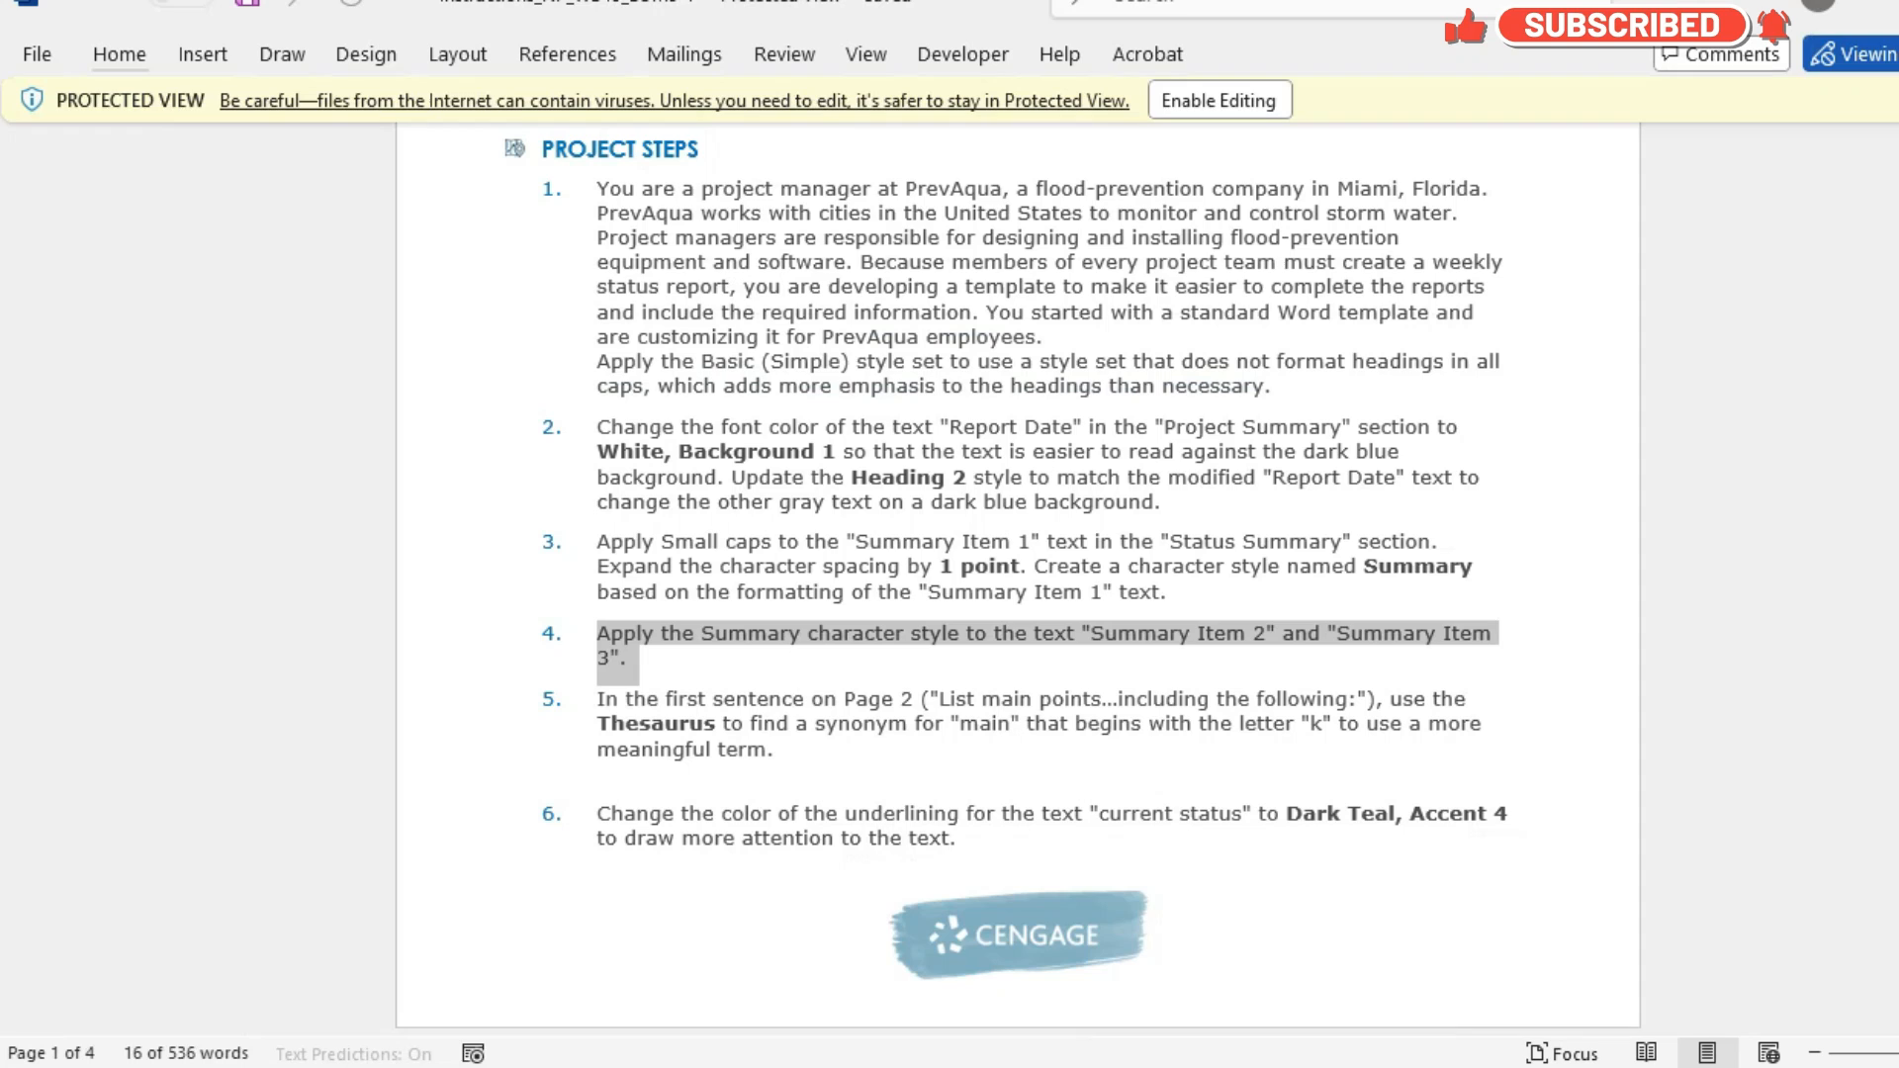
# Check project step 5 in the instructions, replace "main" with the Thesaurus synonym "key" in the report, and save it.
pyautogui.click(981, 907)
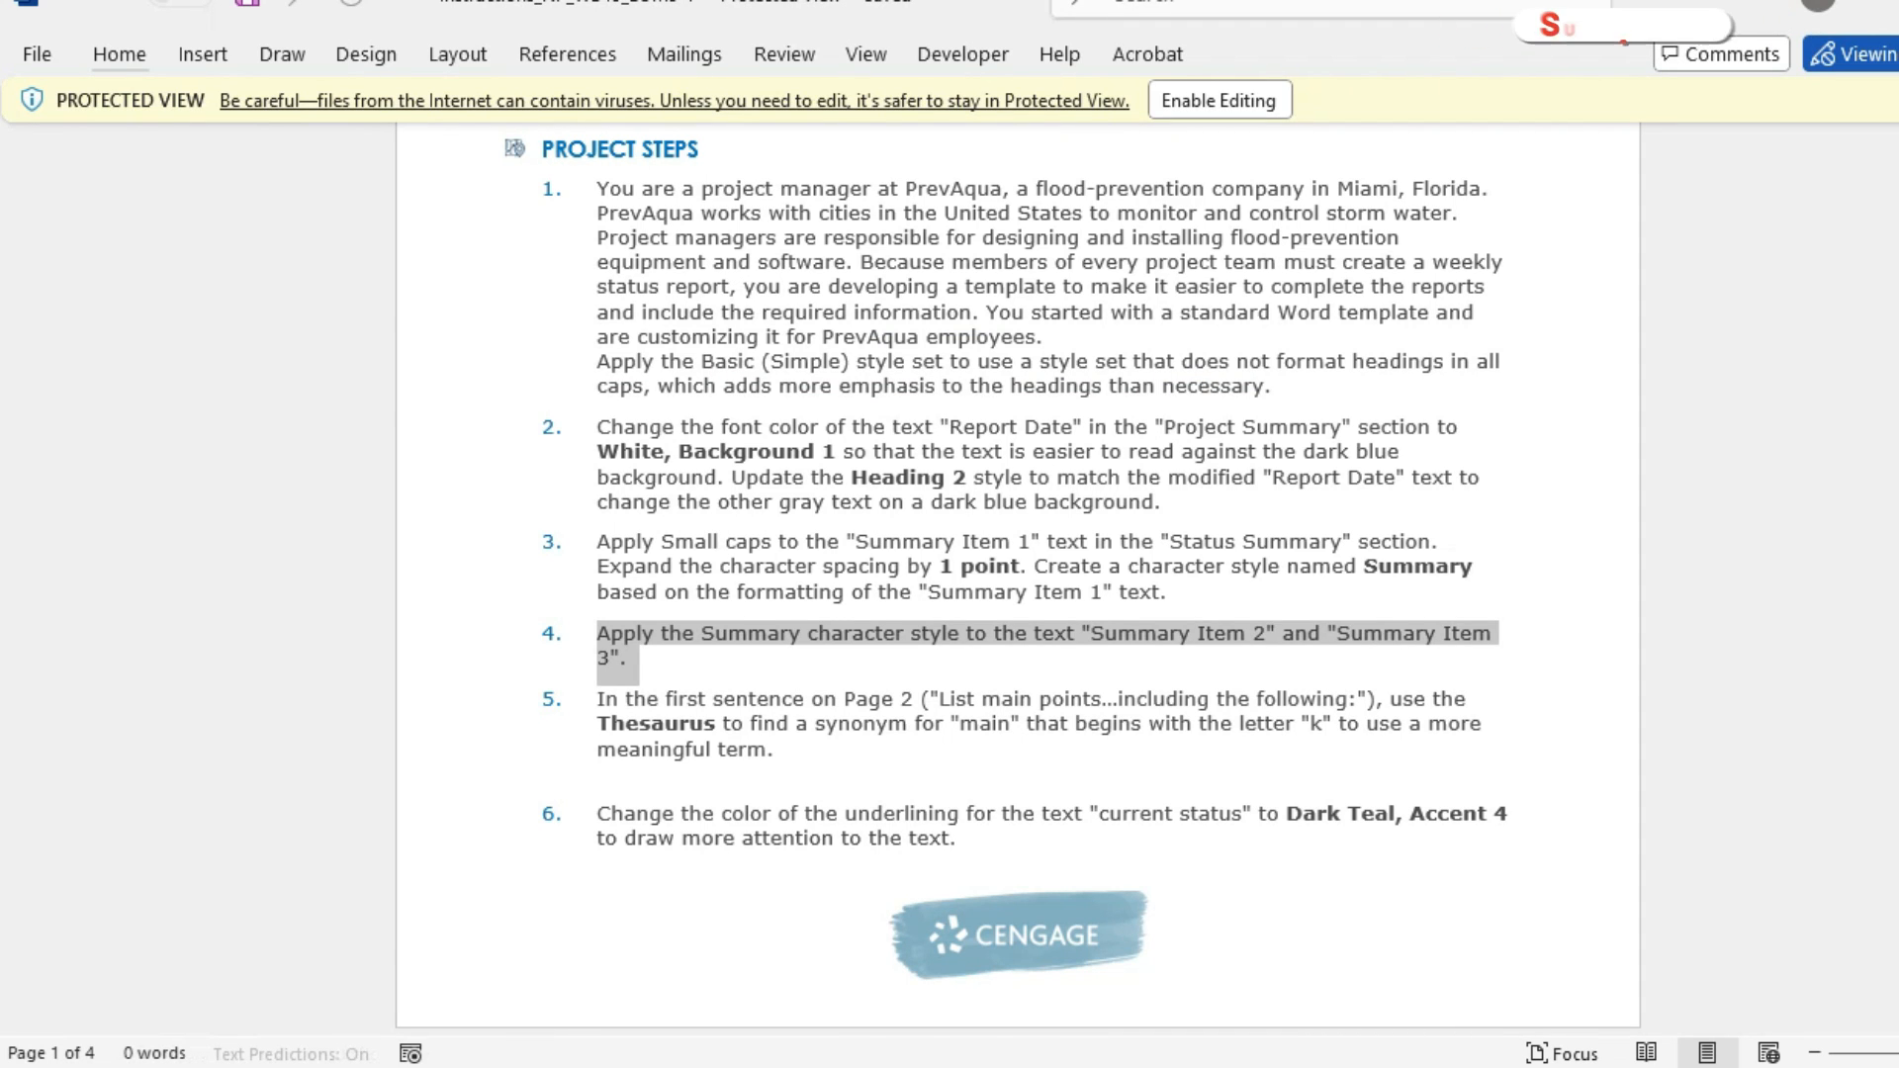
pyautogui.moveTo(597, 699); pyautogui.dragTo(774, 749)
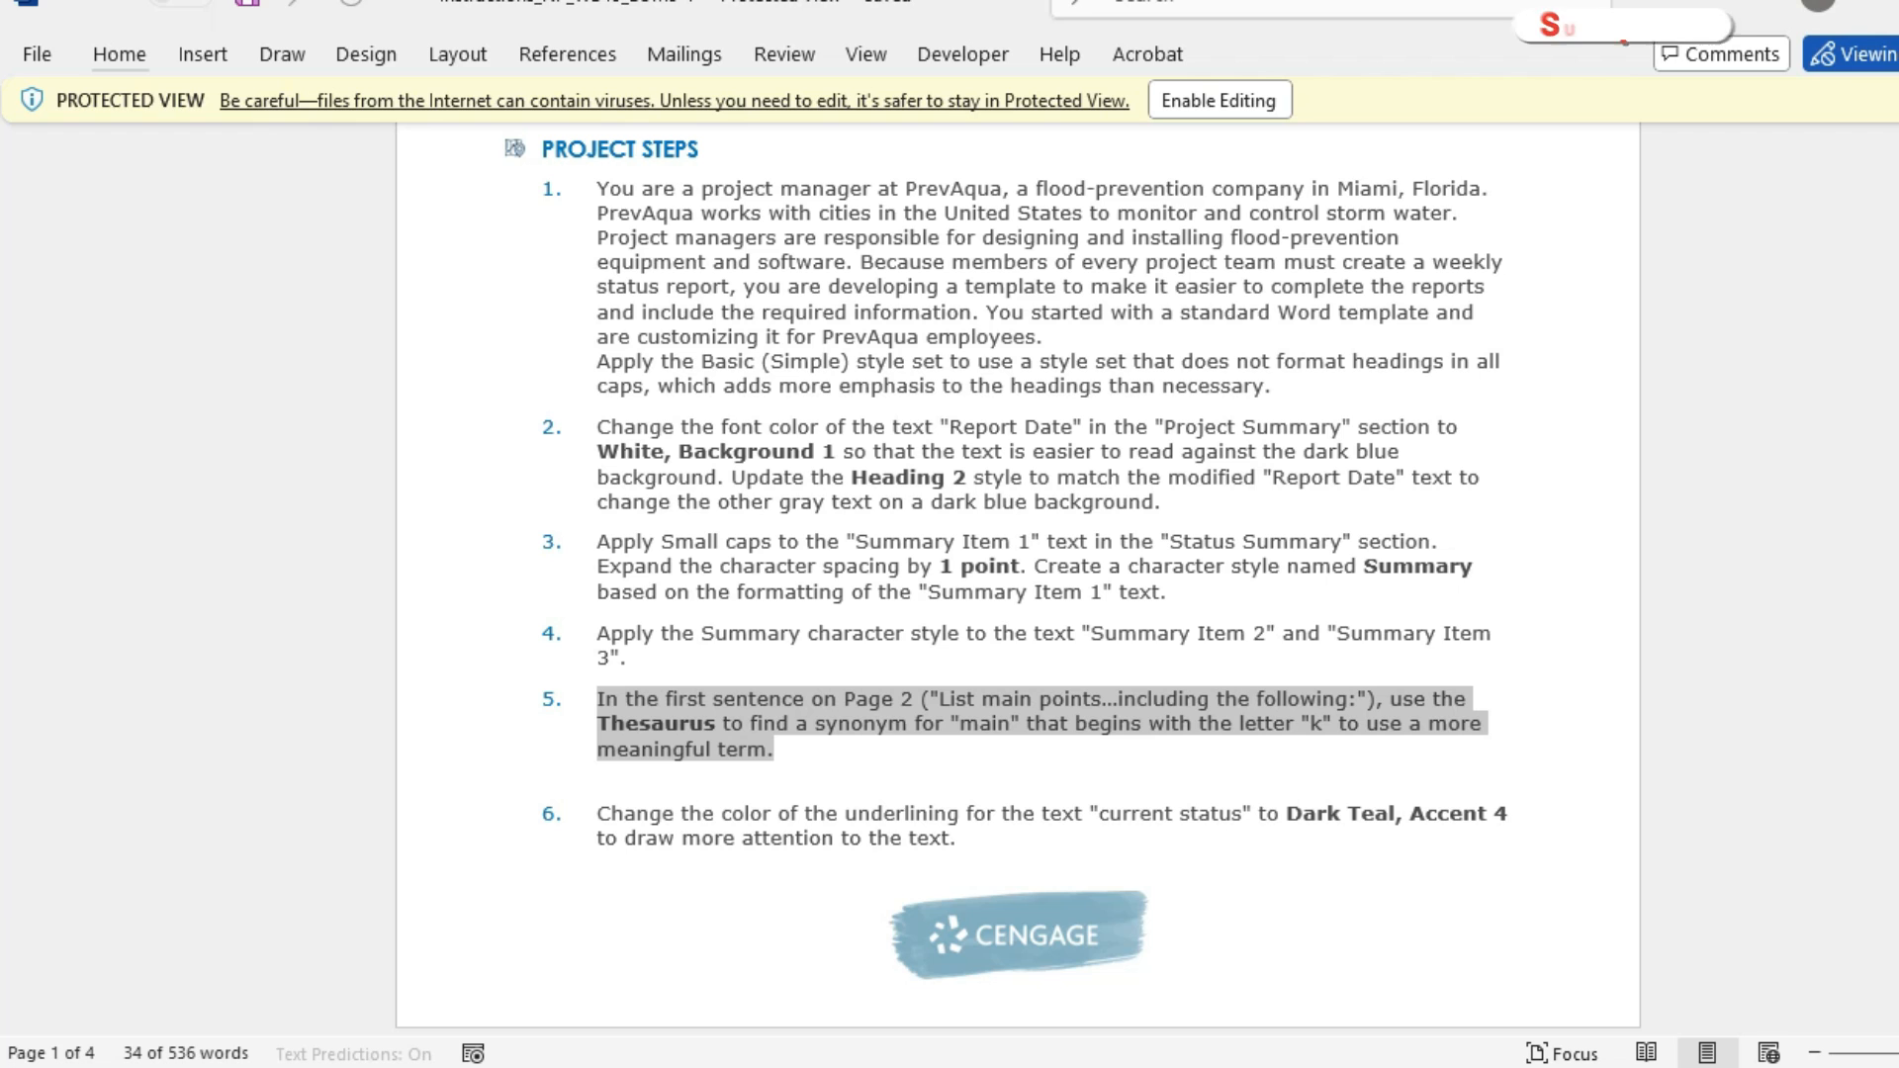
pyautogui.moveTo(1144, 1065)
pyautogui.click(1317, 959)
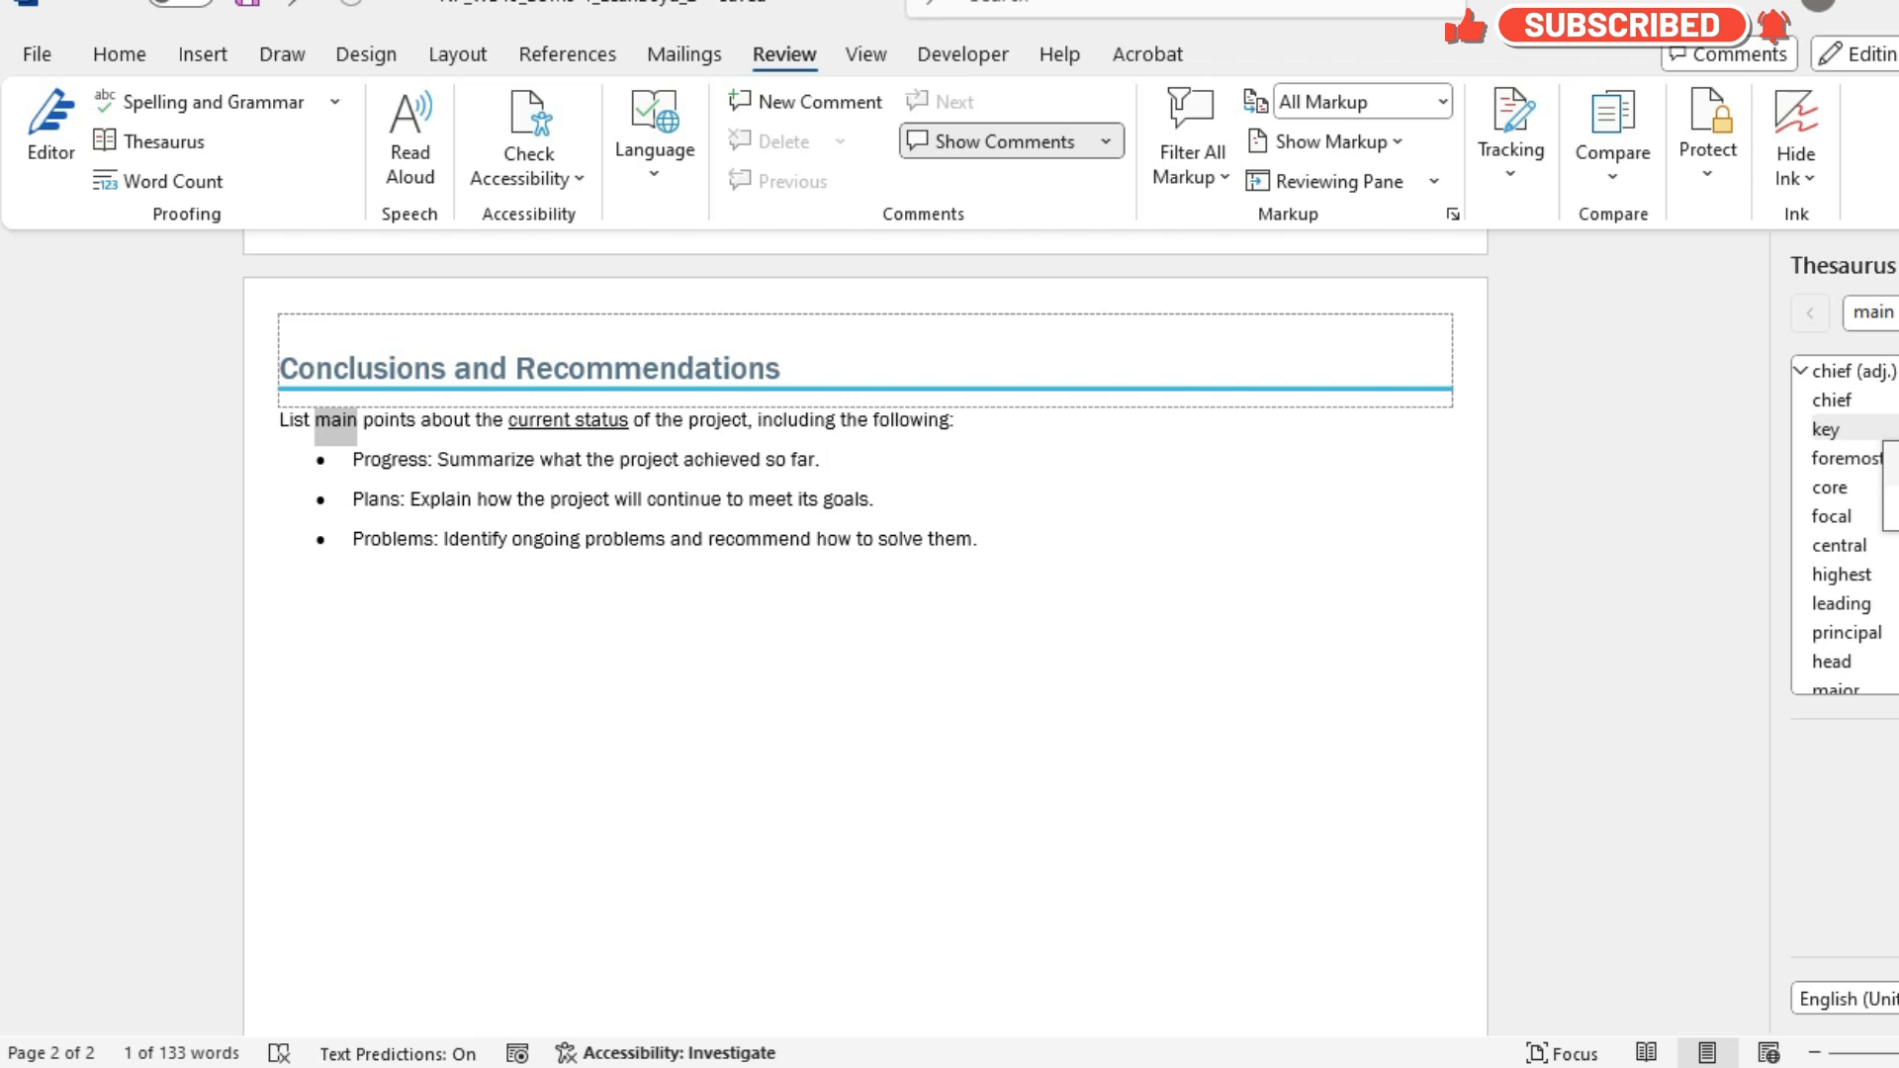
pyautogui.click(1893, 462)
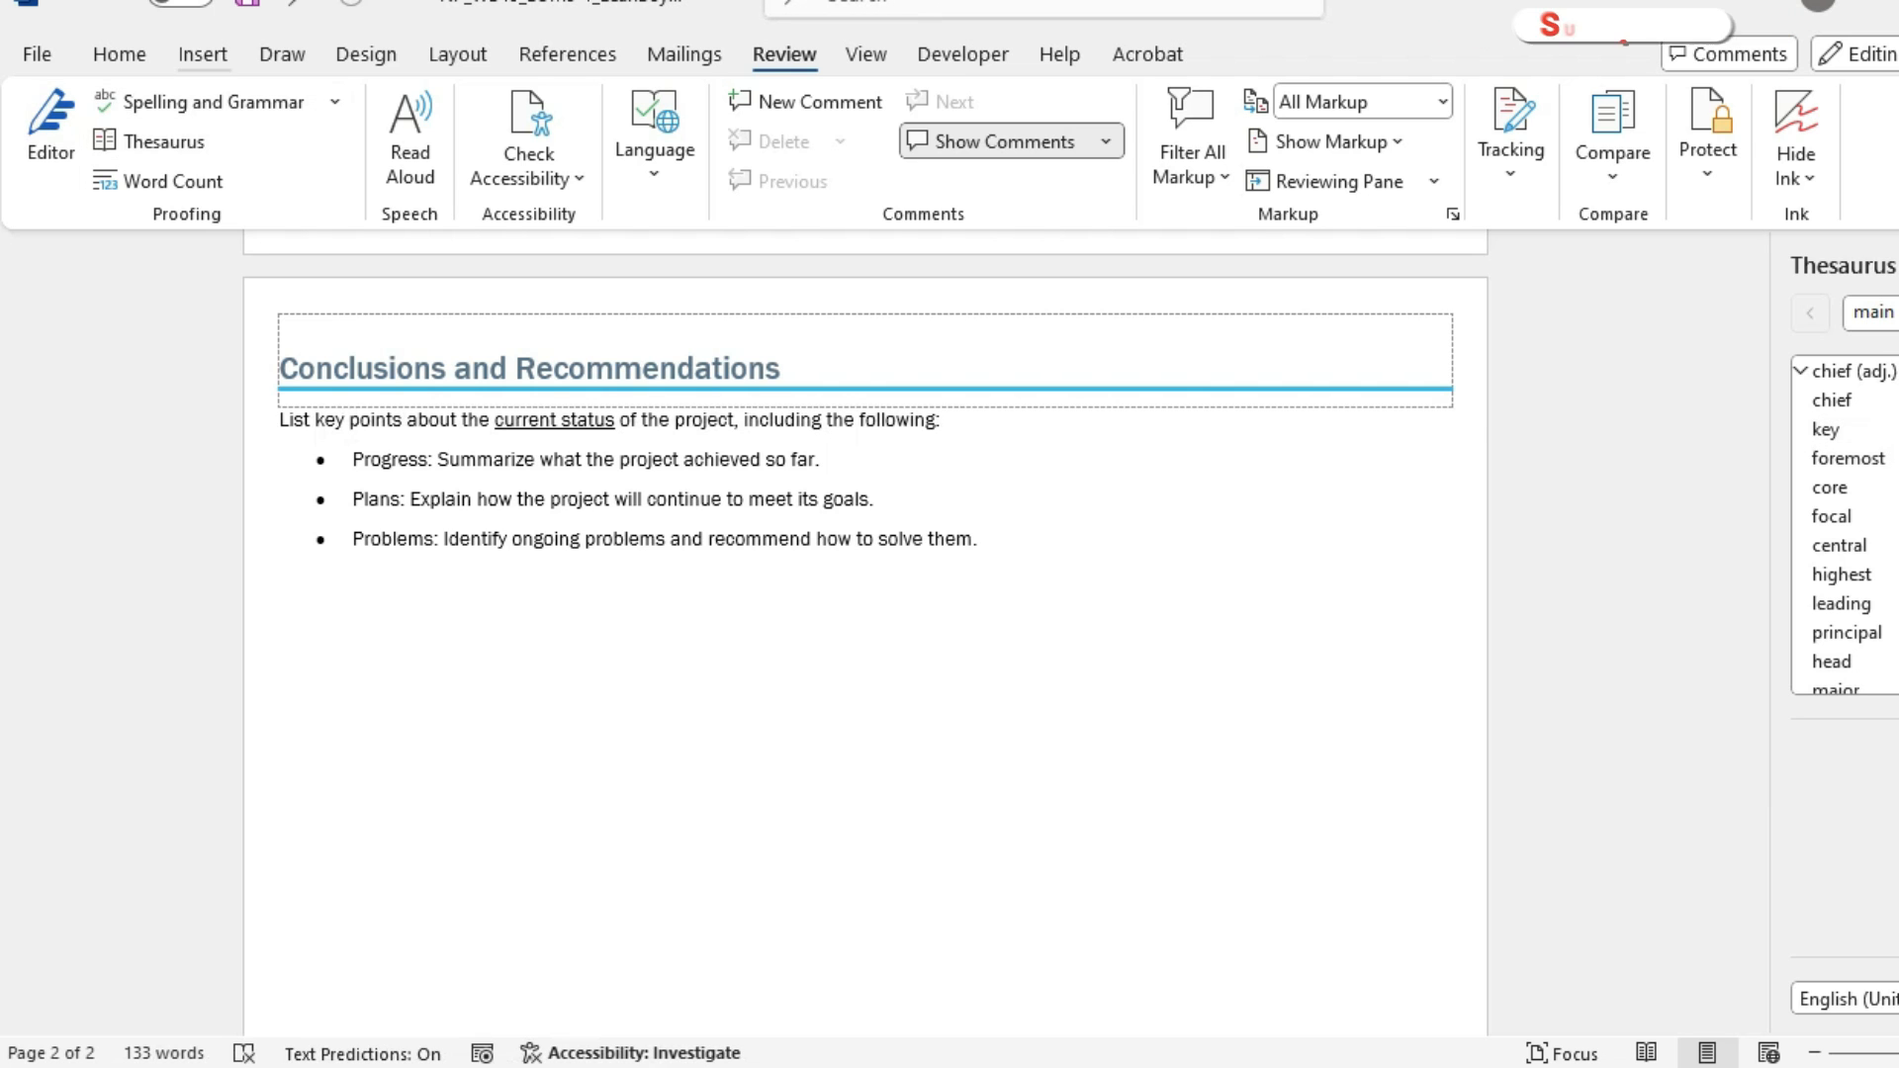
pyautogui.click(248, 5)
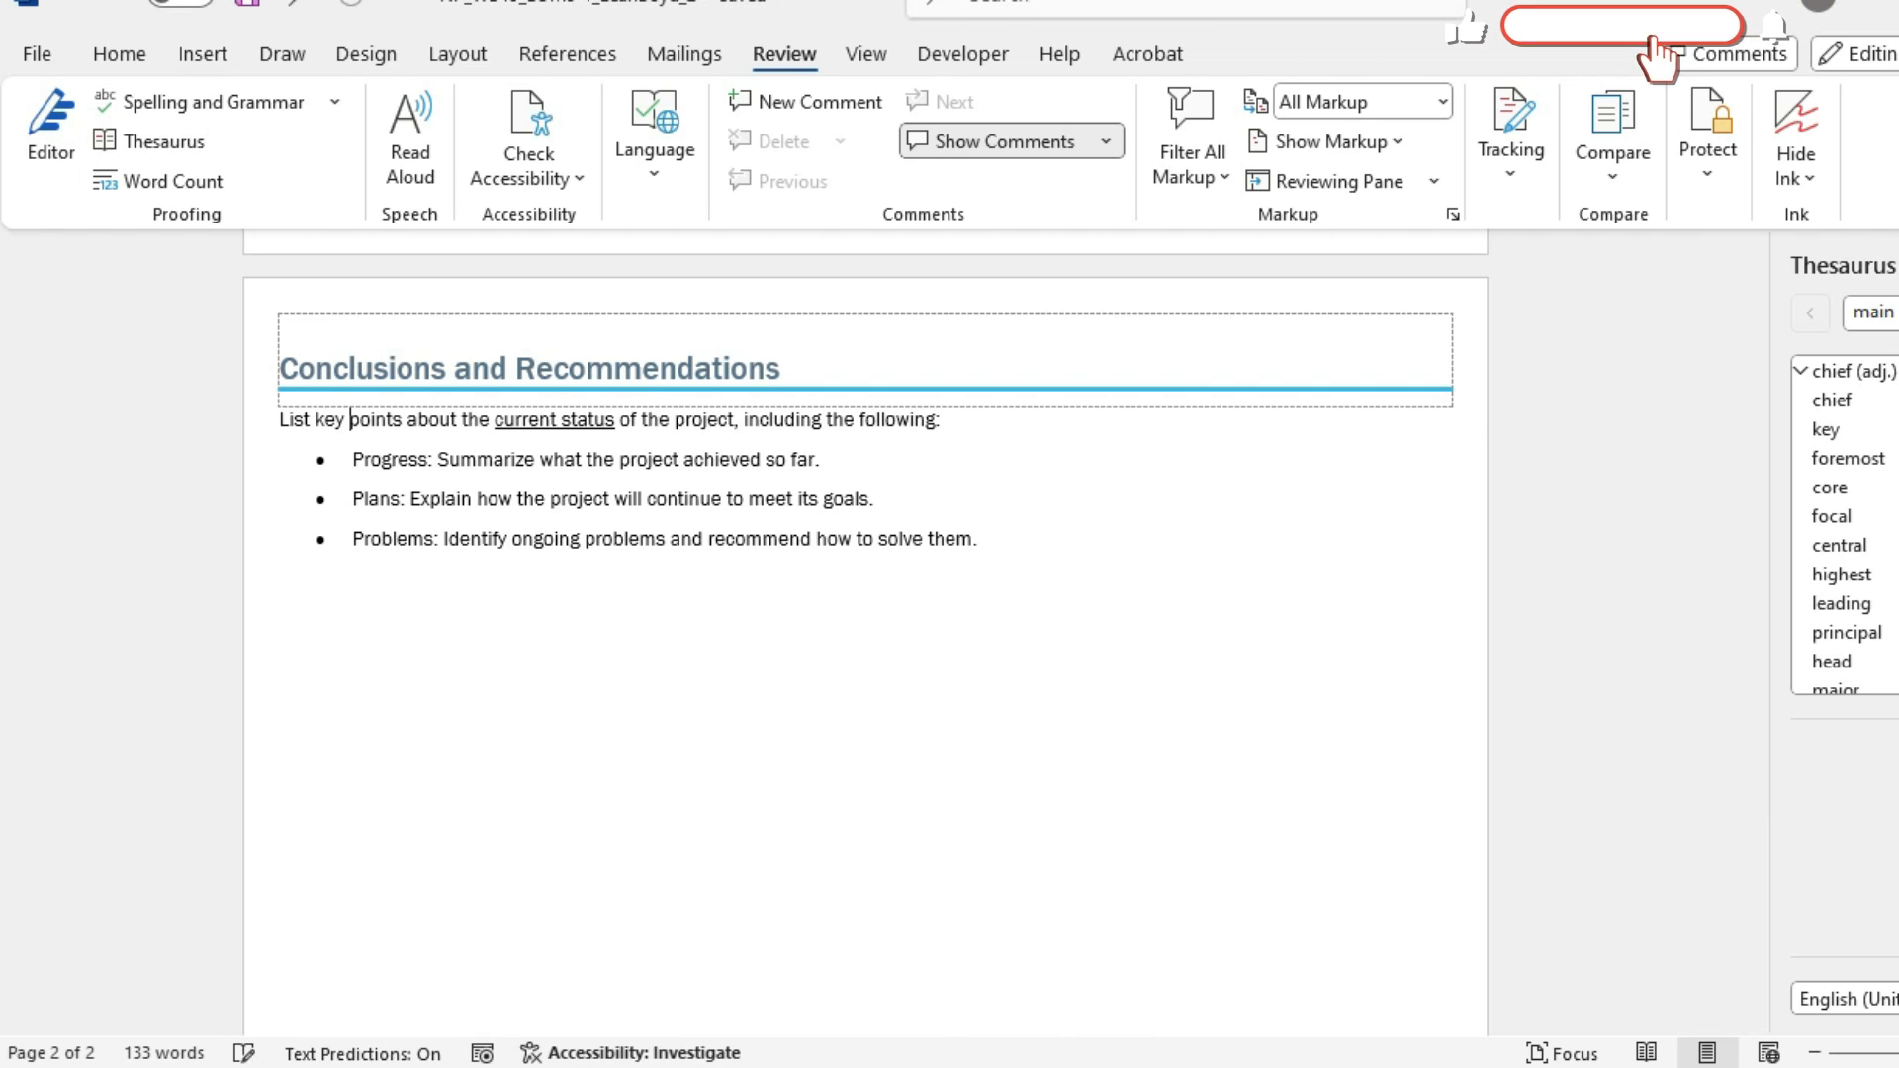
# Switch to the instructions document and read project step 6 about the underline color of "current status".
pyautogui.moveTo(1139, 1066)
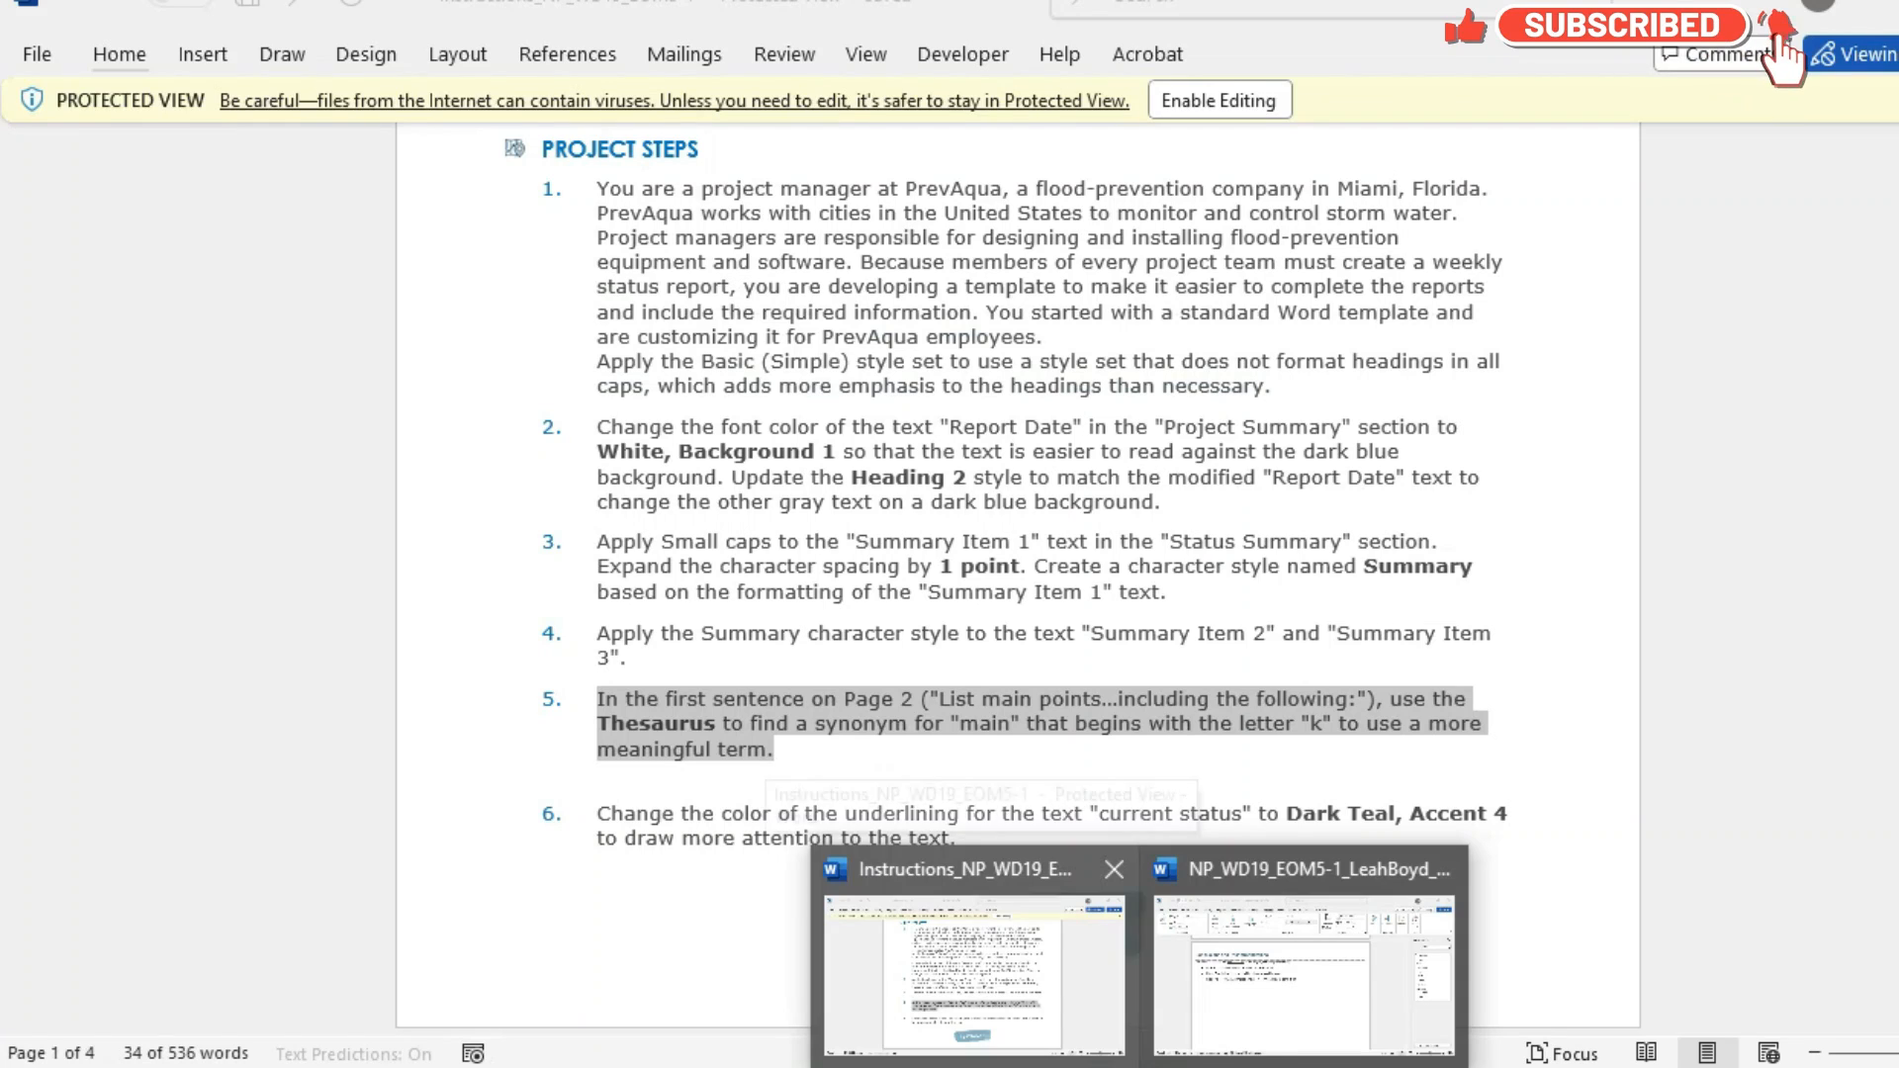
pyautogui.click(974, 974)
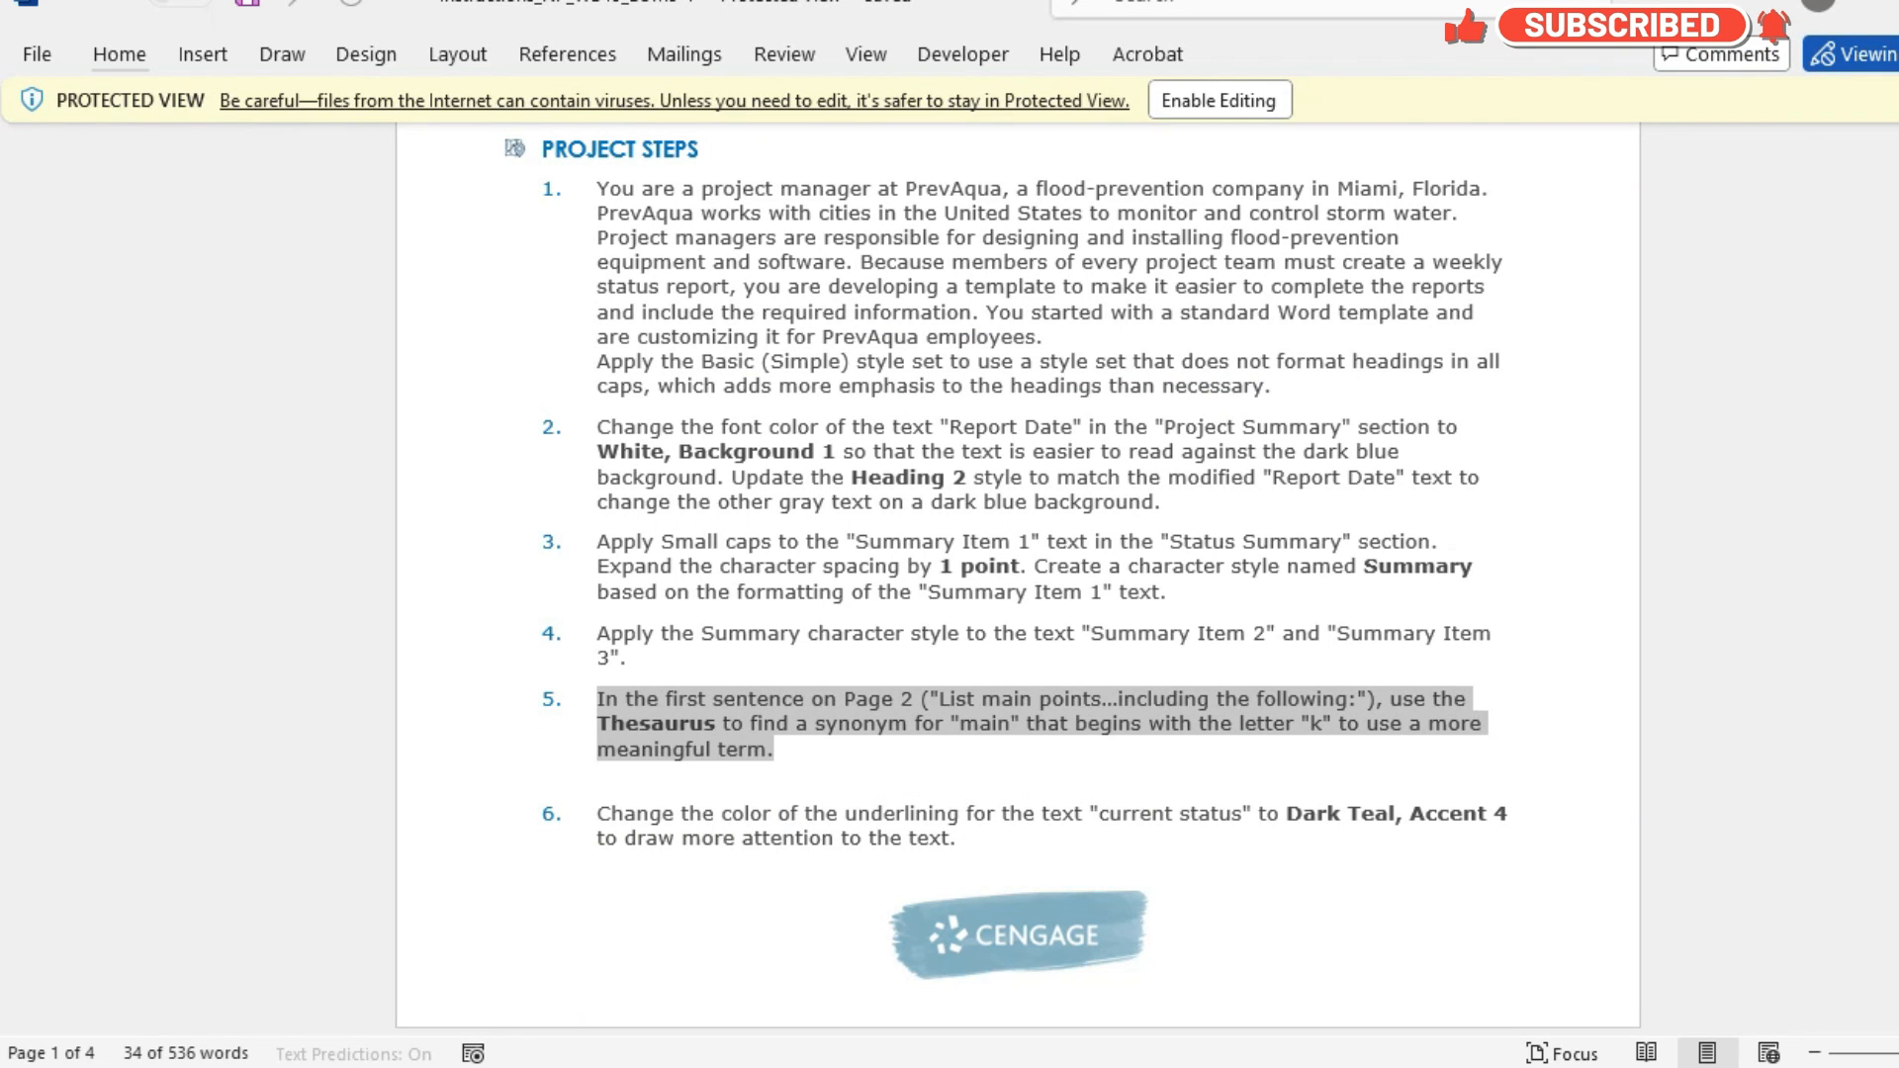
pyautogui.scroll(-5, 1018, 573)
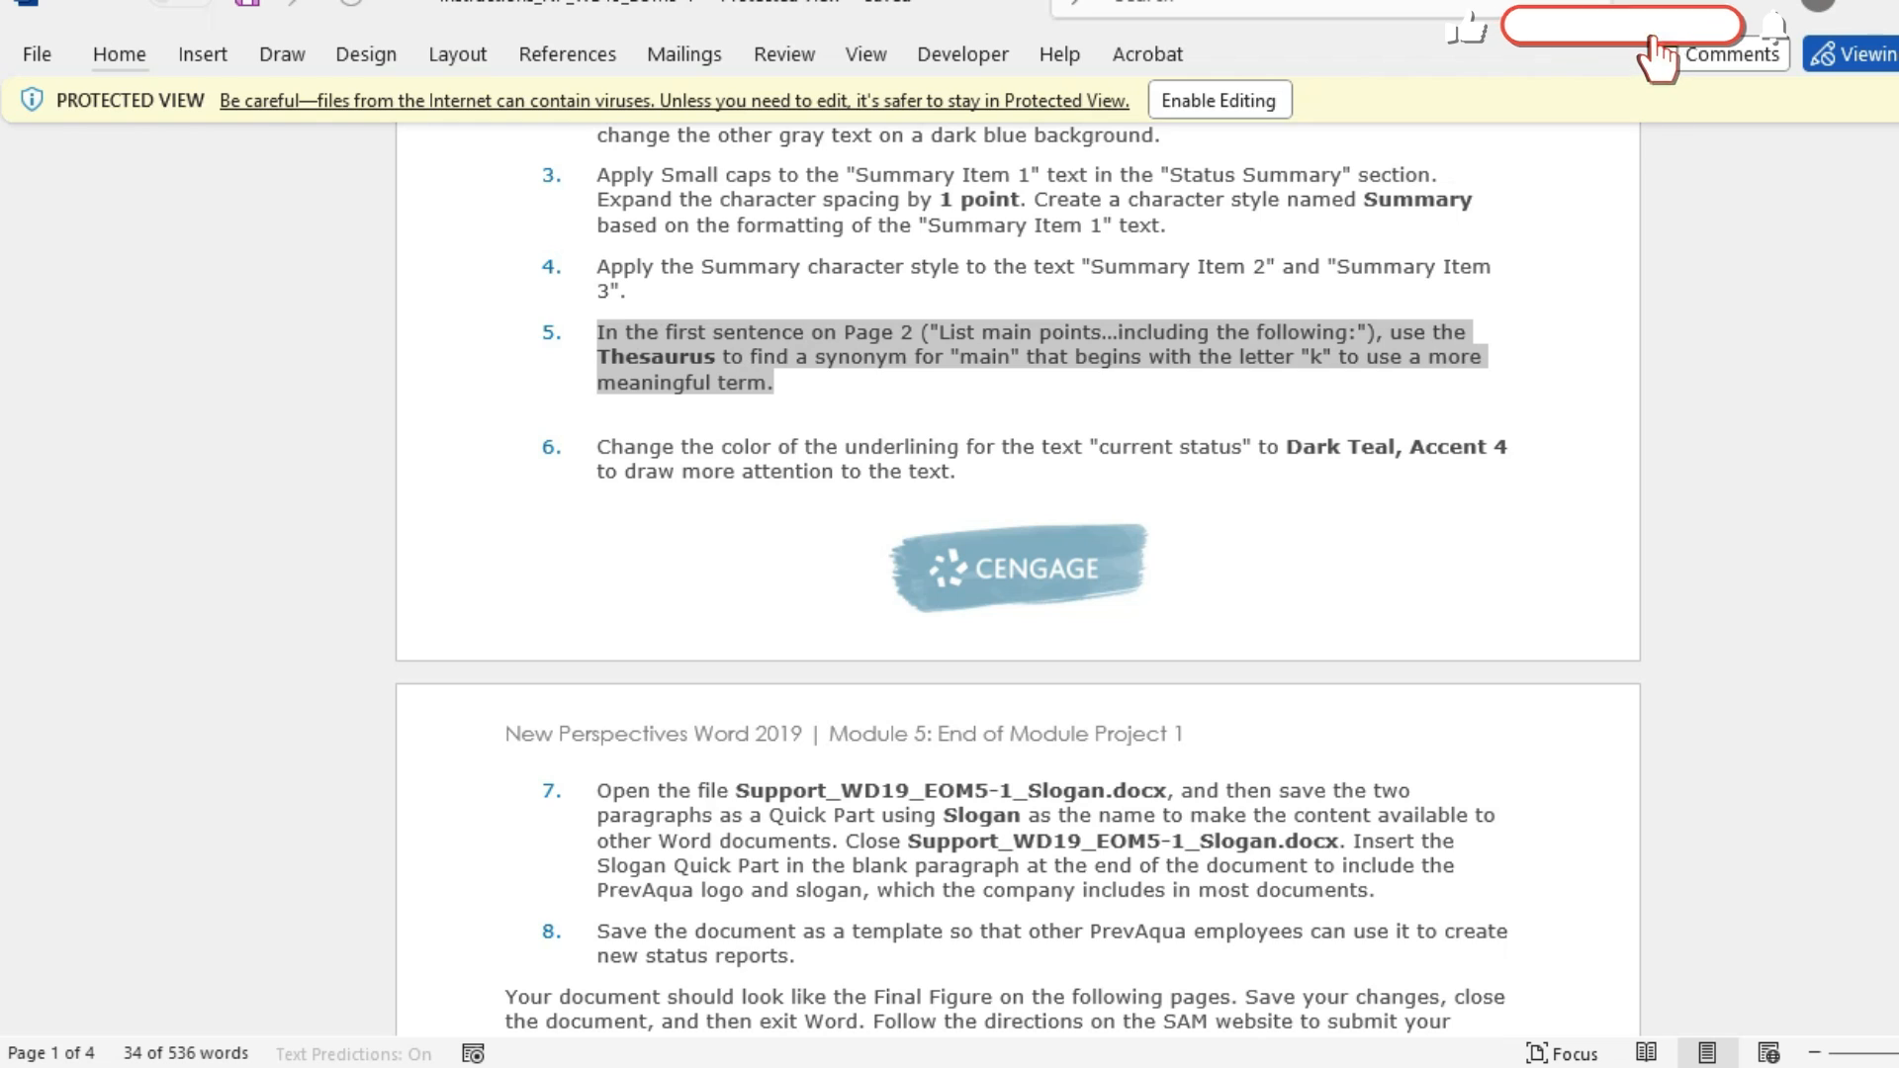
pyautogui.click(597, 447)
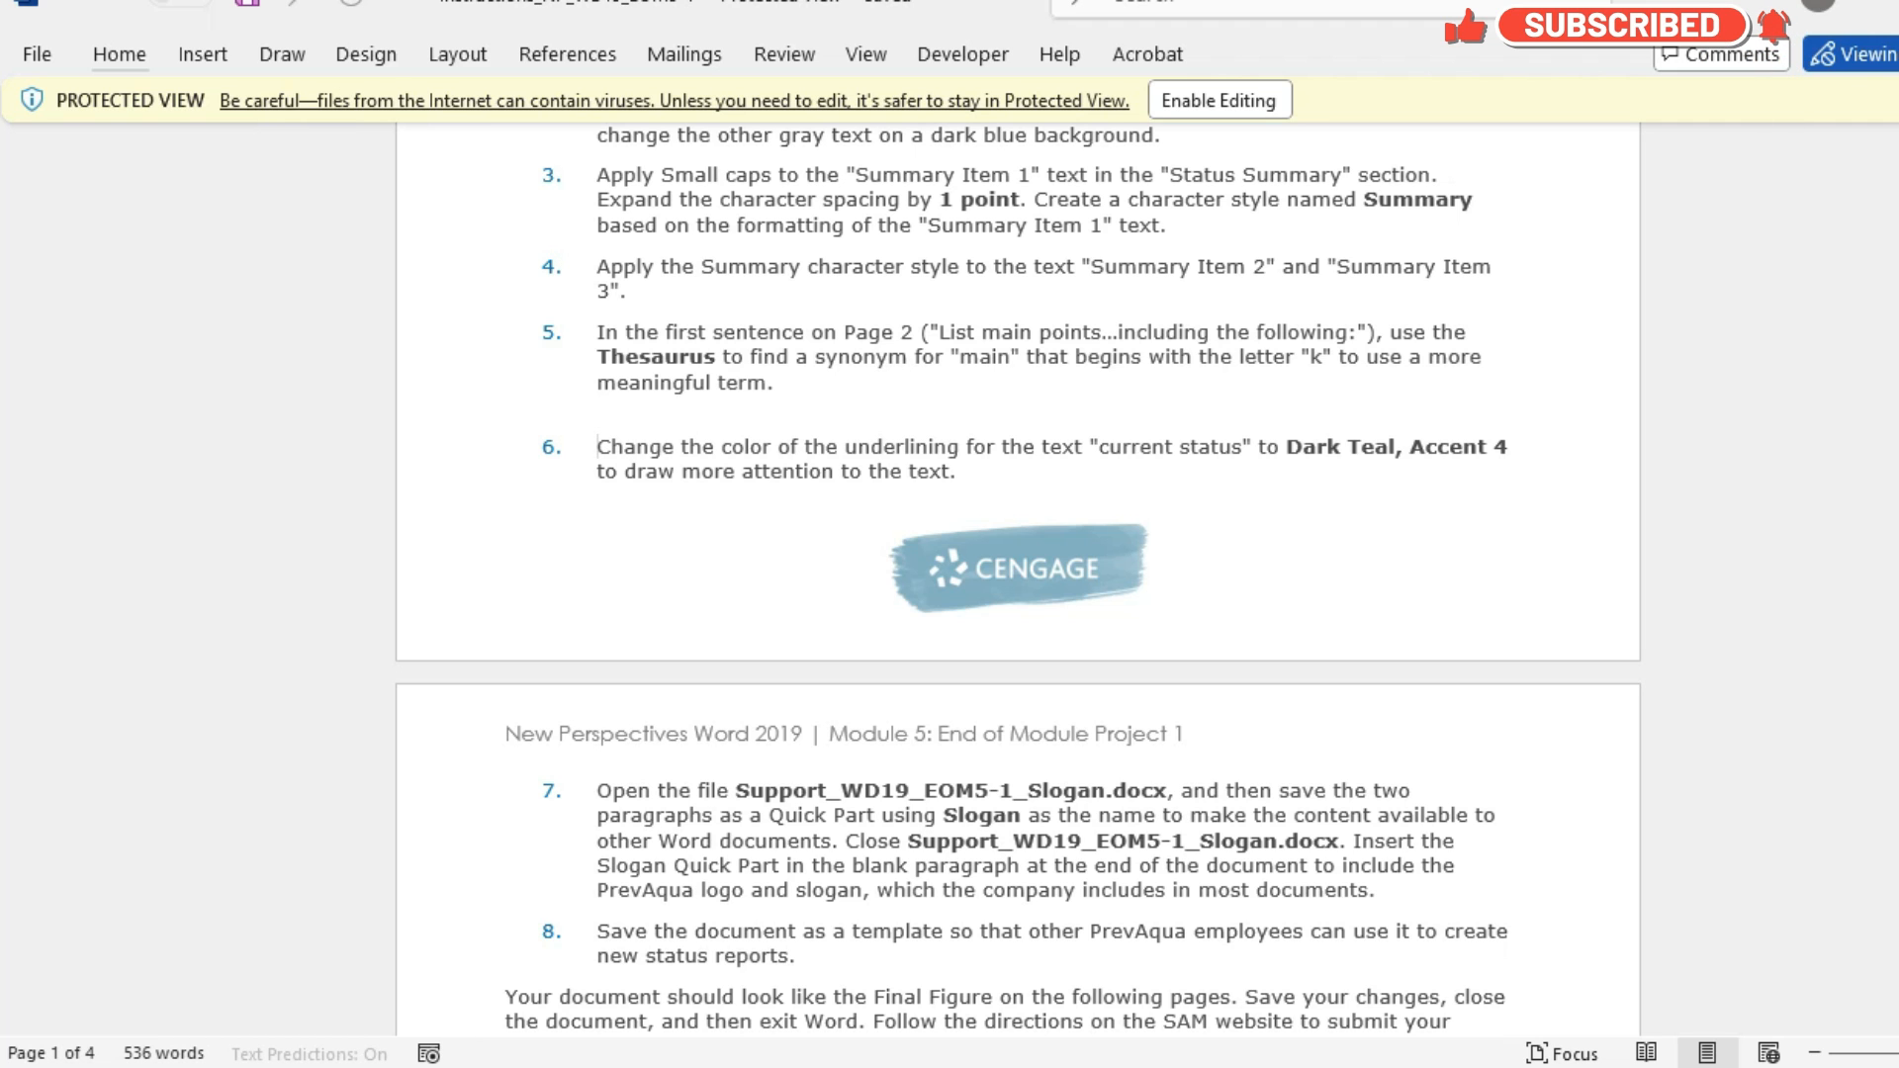
# Return to the report's "current status" text on page 2, close the Thesaurus, and recheck project step 6 in the instructions document.
pyautogui.moveTo(1140, 1067)
pyautogui.moveTo(1304, 974)
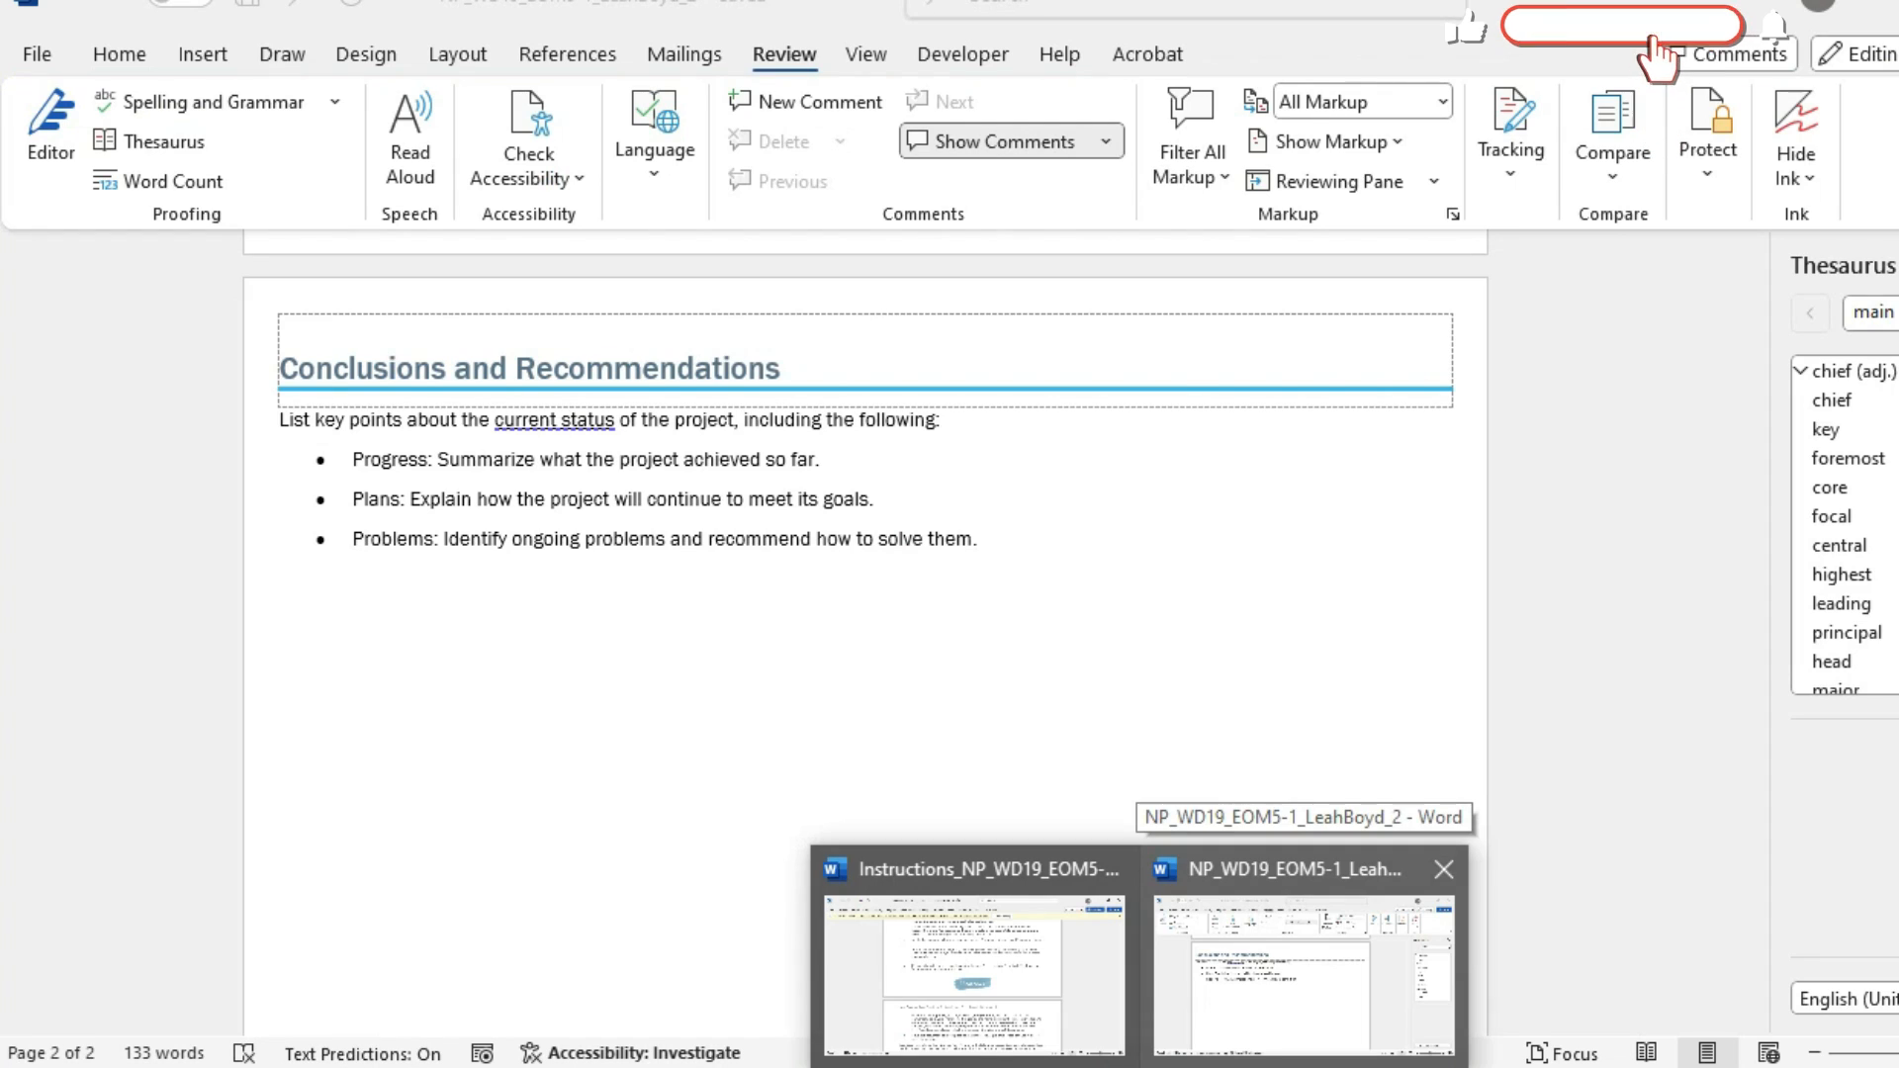
pyautogui.click(1304, 975)
pyautogui.click(558, 421)
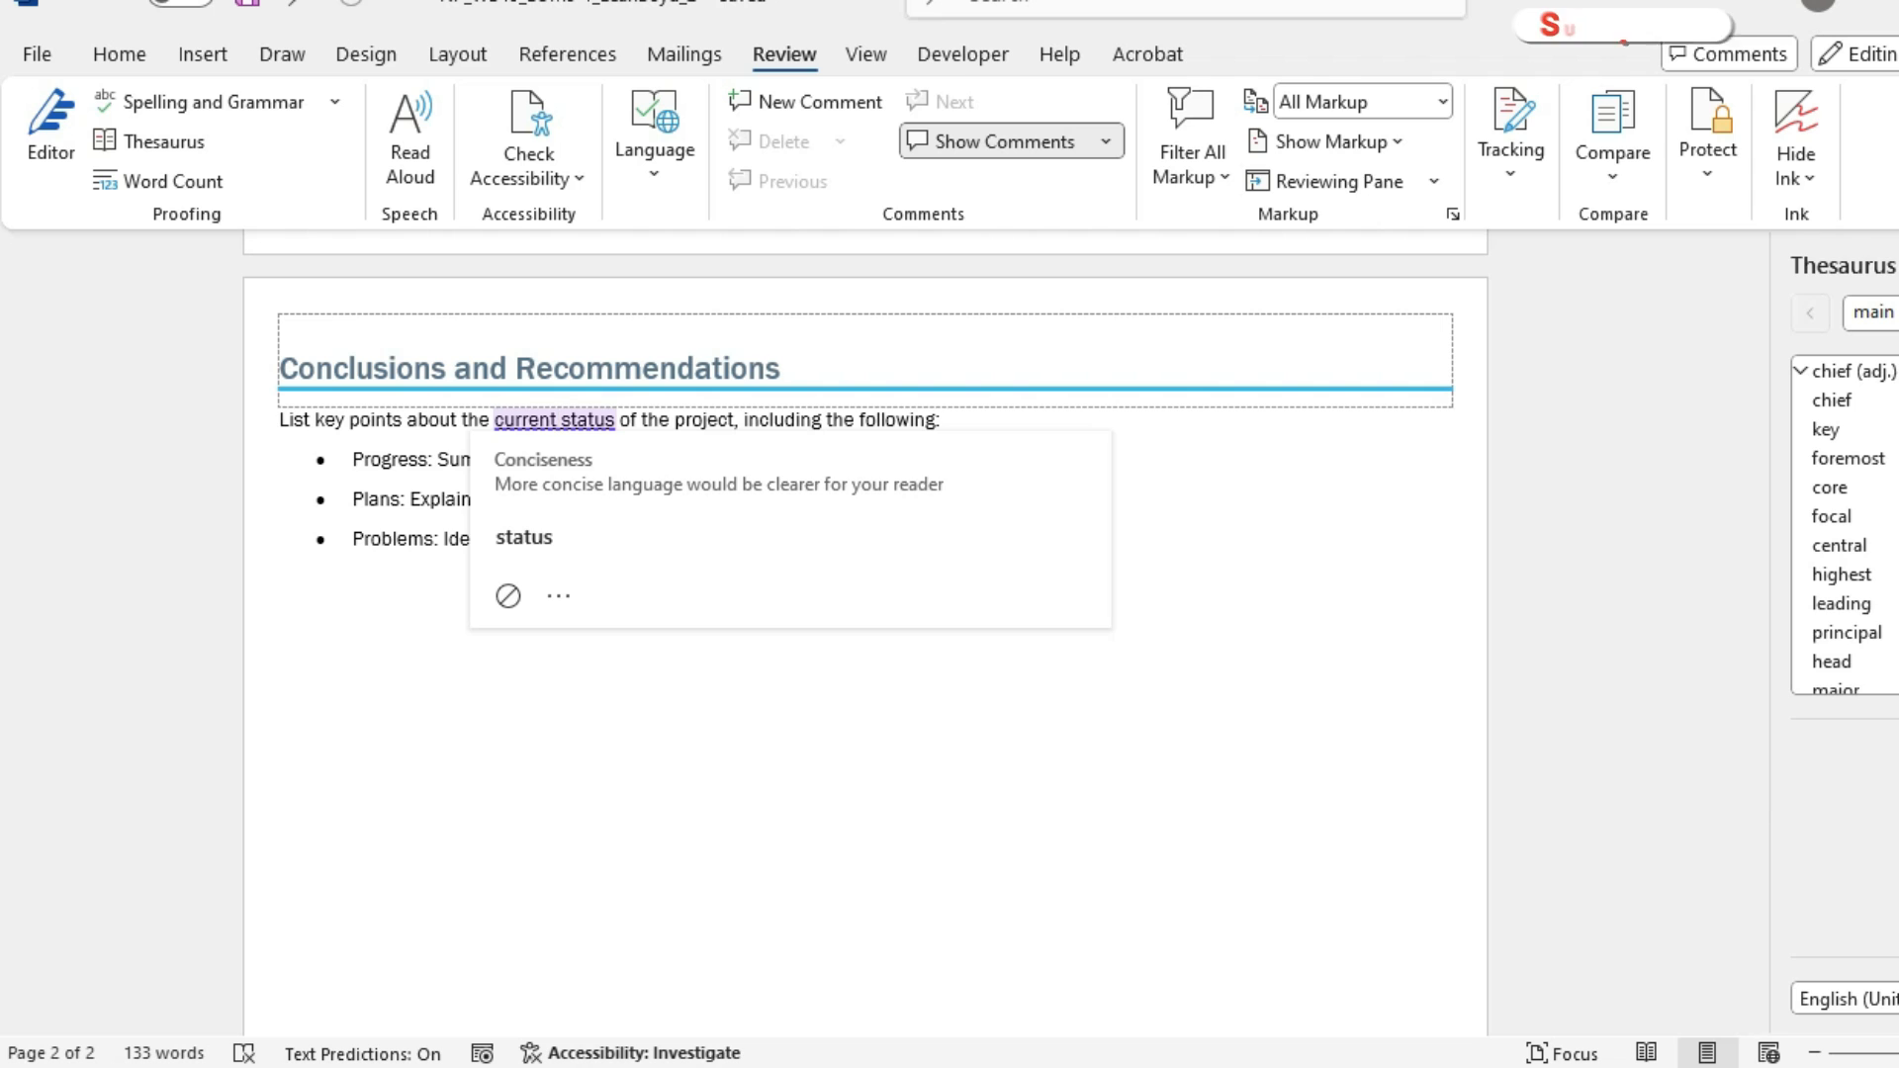
pyautogui.click(1898, 265)
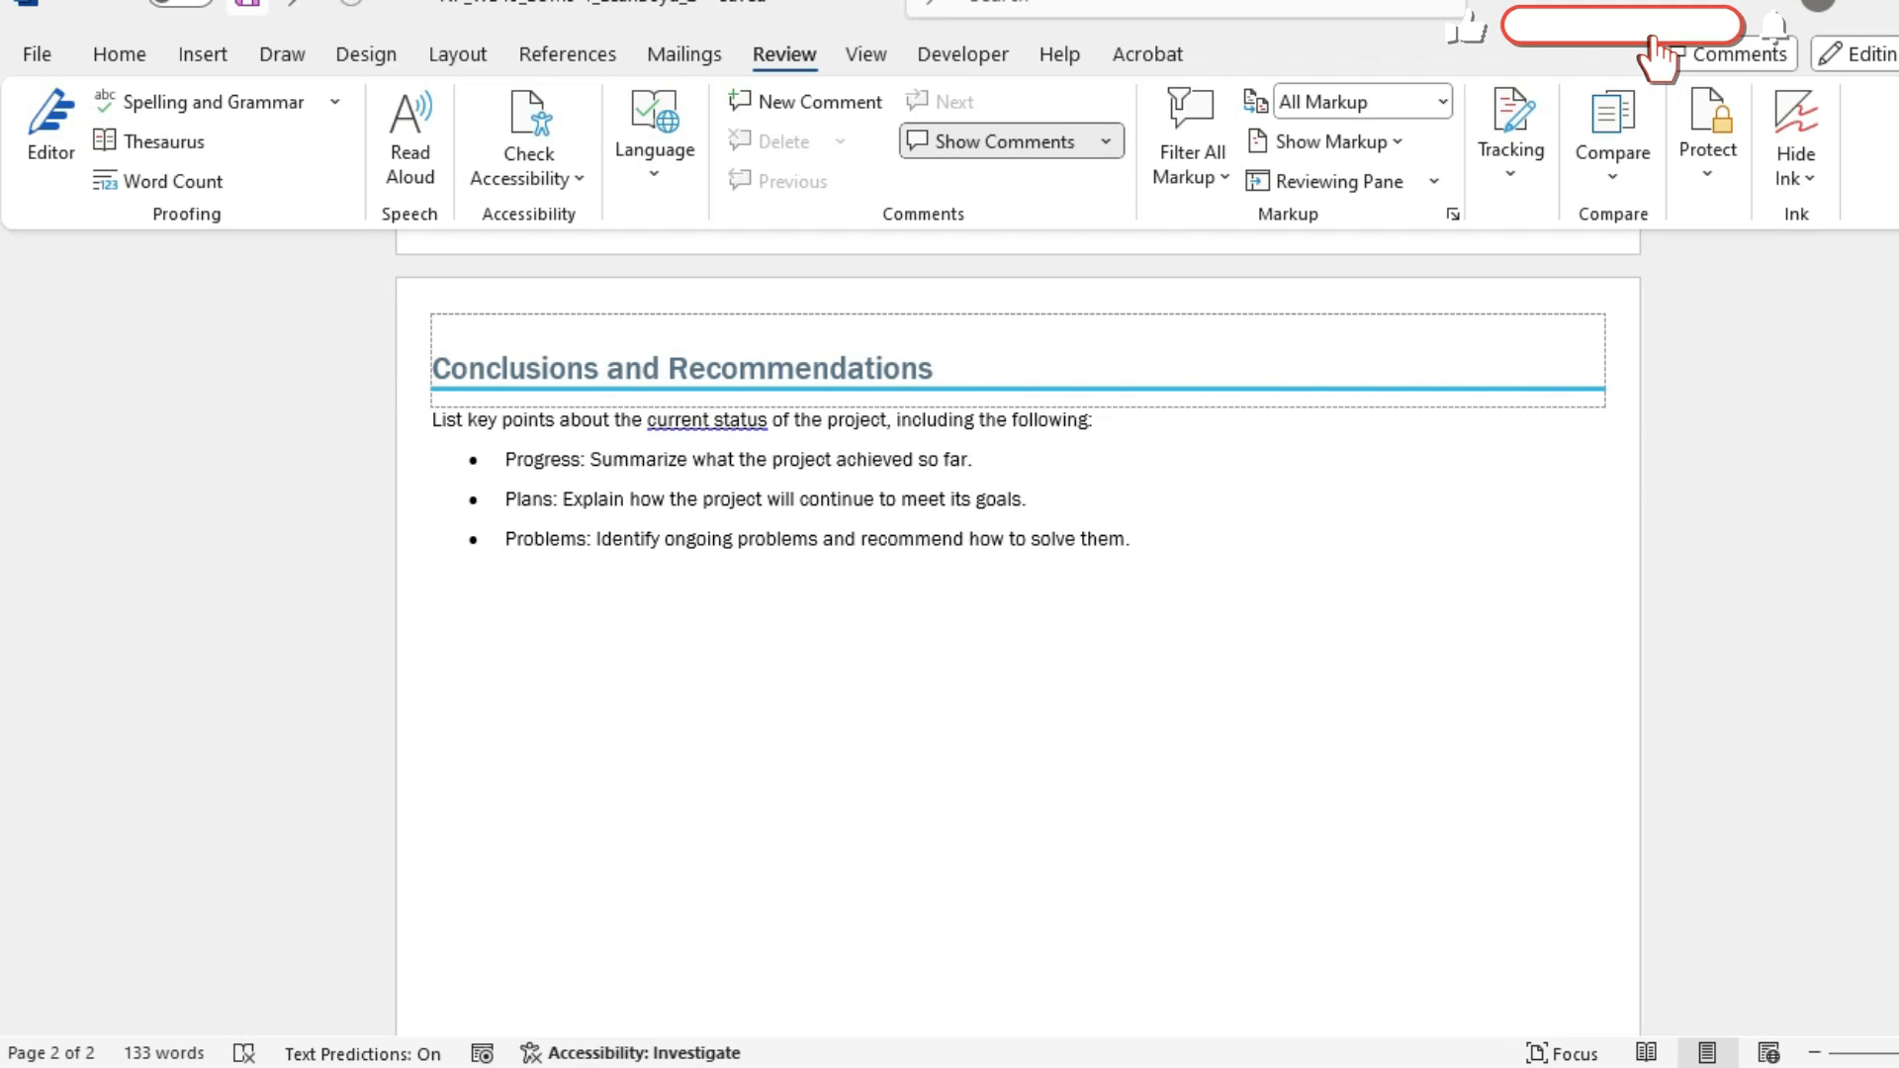
pyautogui.hotkey('alt', 'Tab')
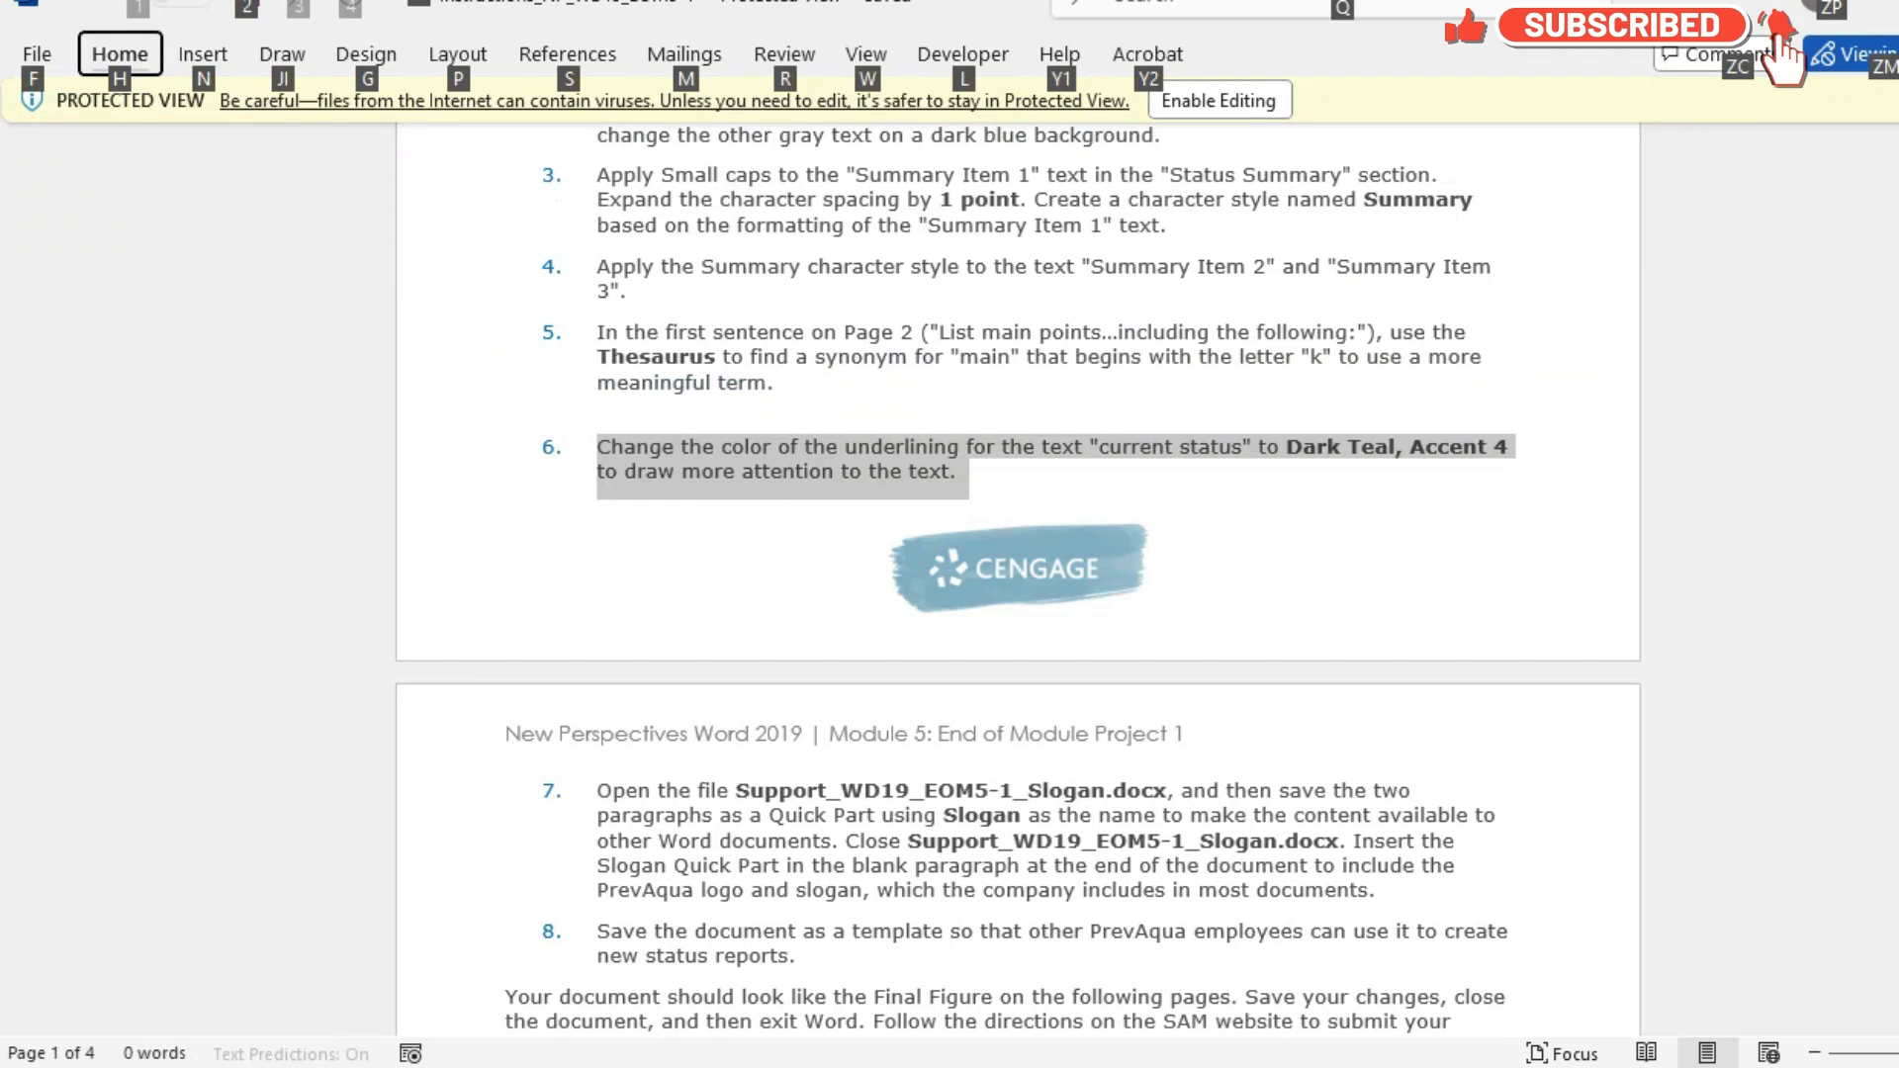